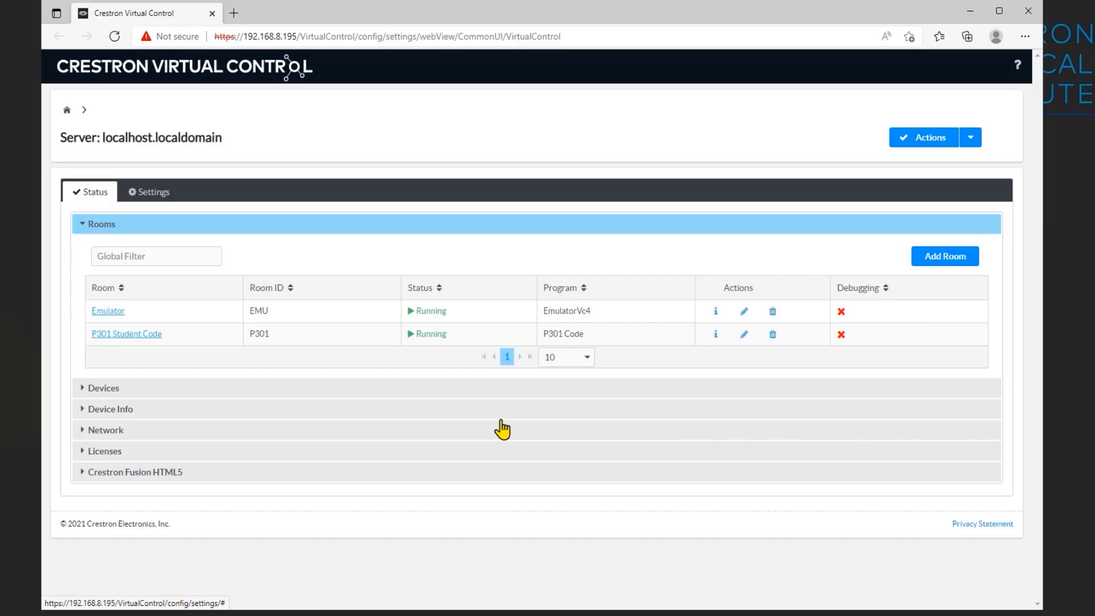
# Step: Enable debugging for the P301 Student Code room, save the room settings, and return to the server overview
pyautogui.click(116, 335)
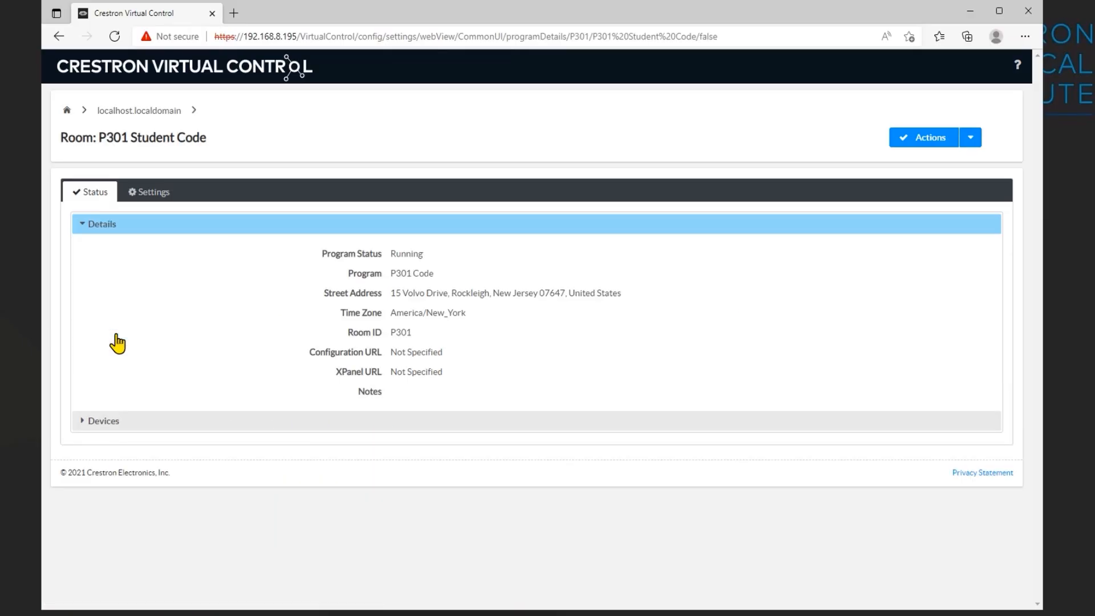
pyautogui.click(141, 198)
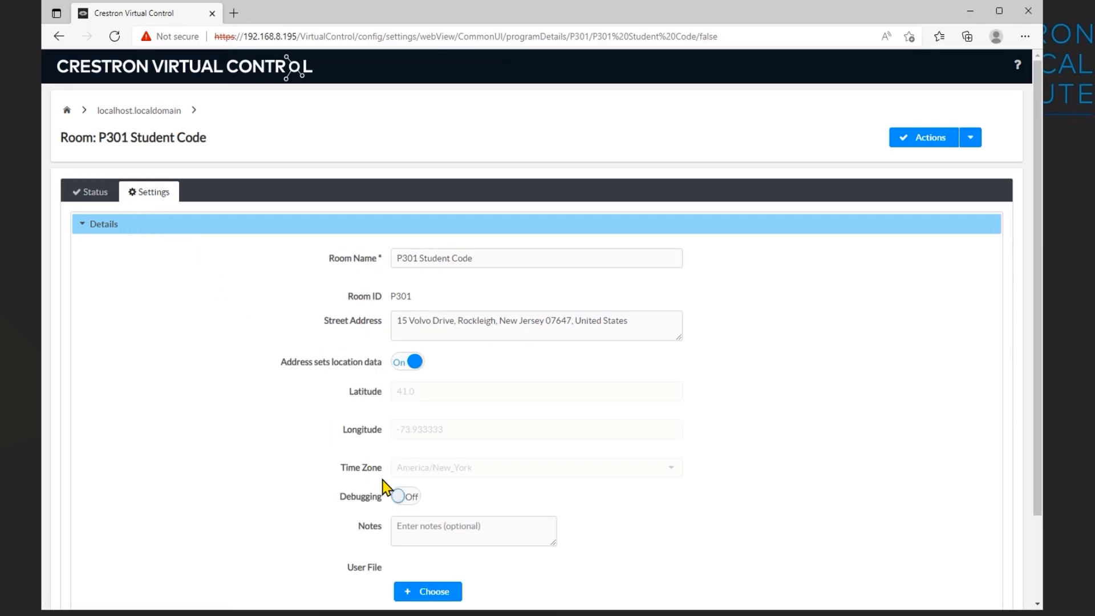
pyautogui.click(405, 500)
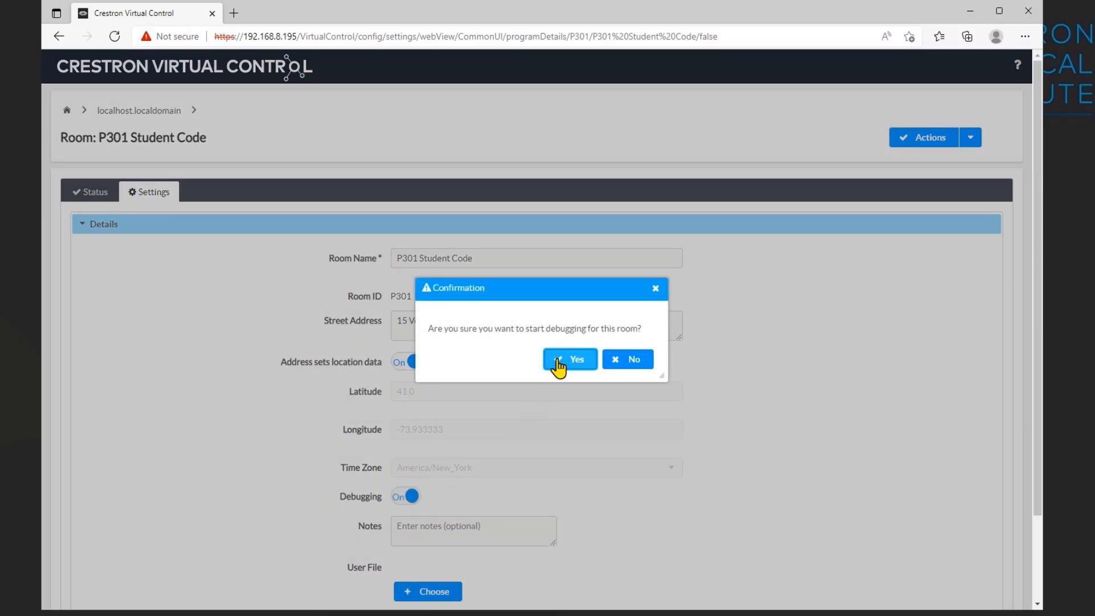
pyautogui.click(558, 364)
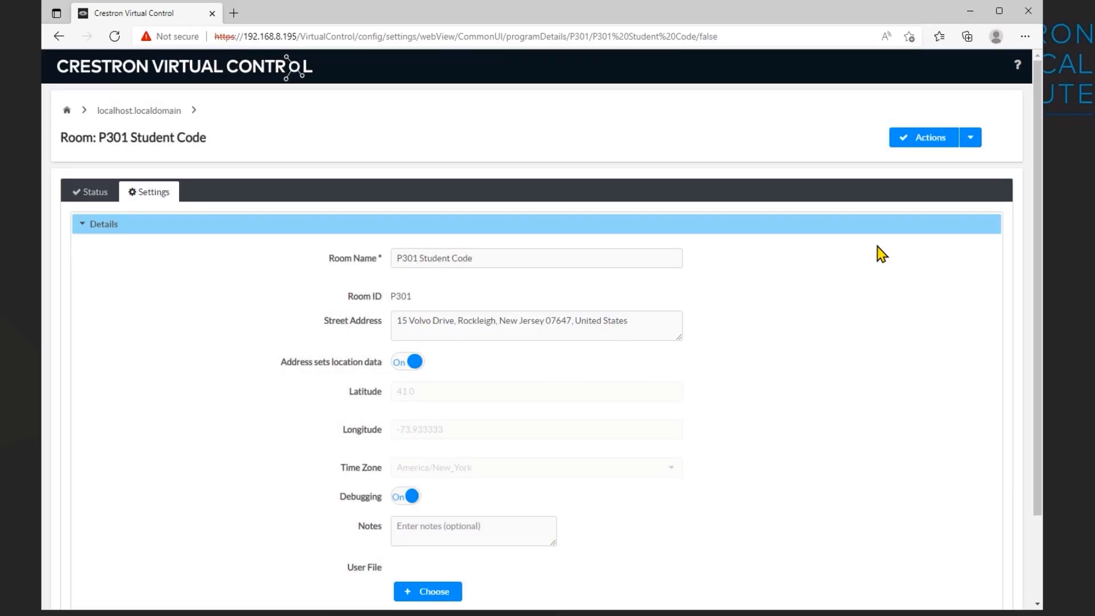
pyautogui.click(970, 139)
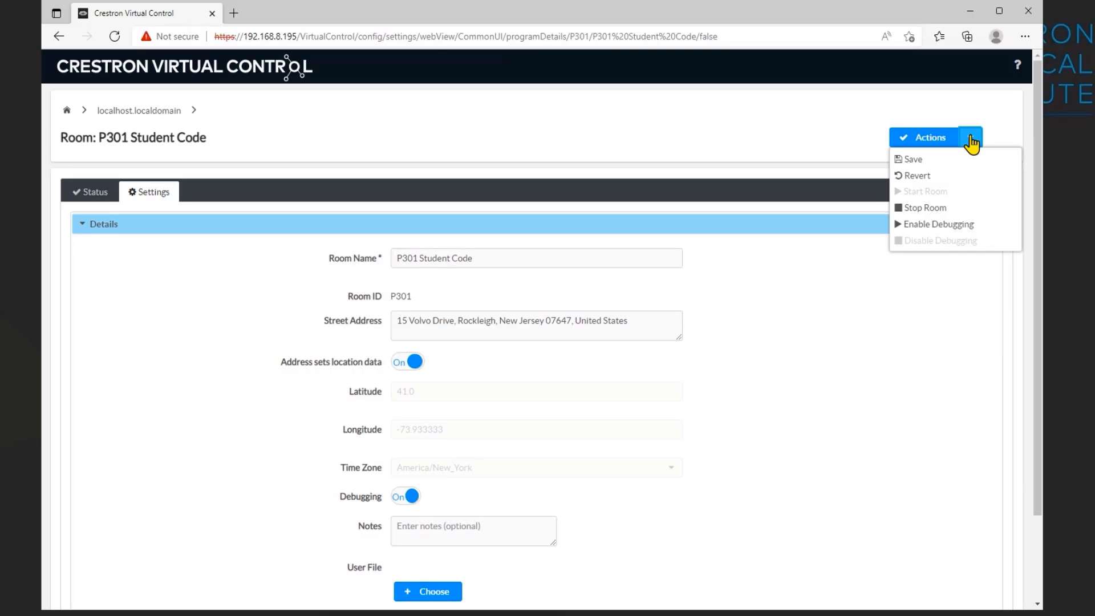
pyautogui.click(912, 160)
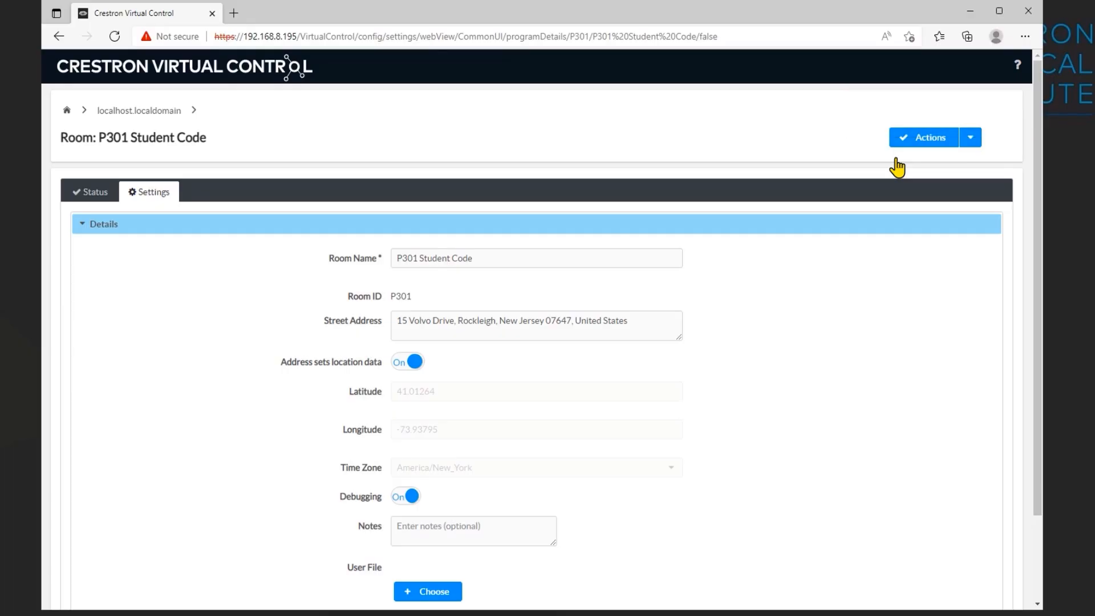
pyautogui.click(67, 112)
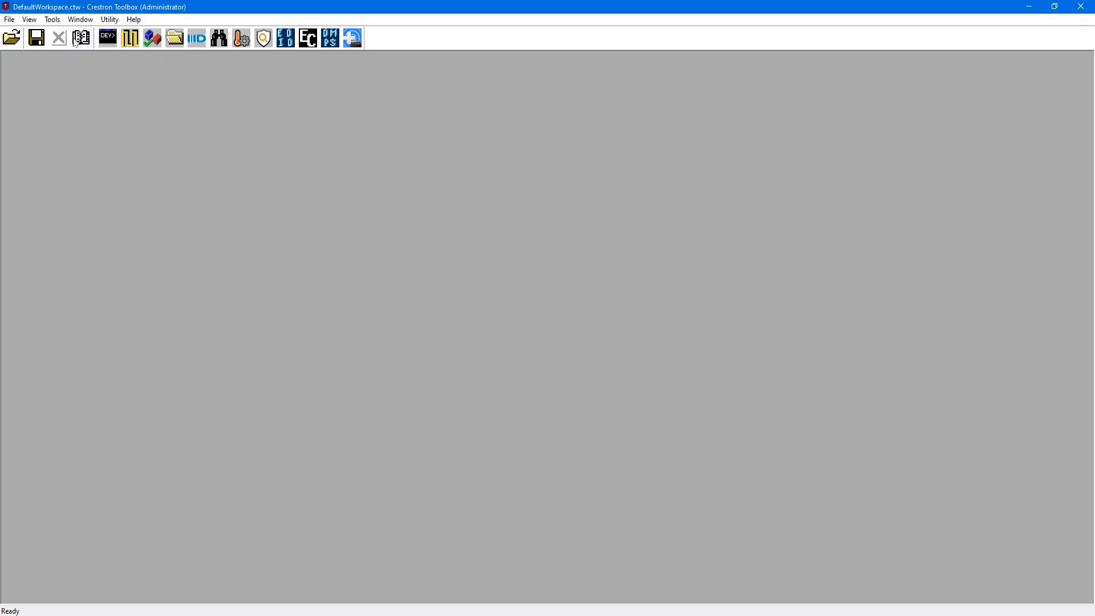
# Step: In Crestron Toolbox, add a new address book entry with the VC-4 connection type
pyautogui.click(81, 39)
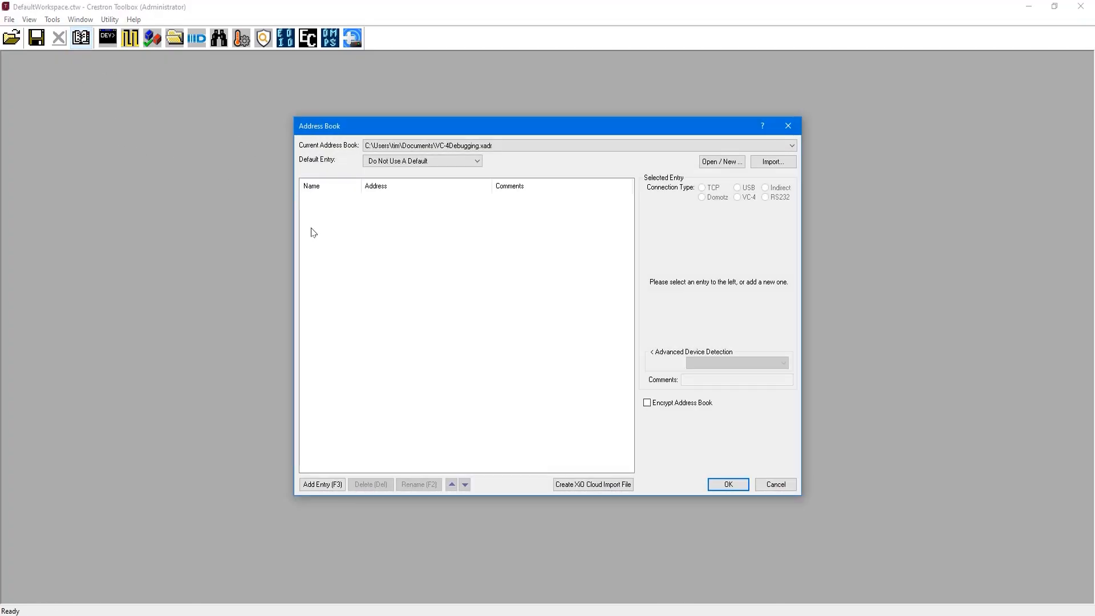
pyautogui.click(322, 484)
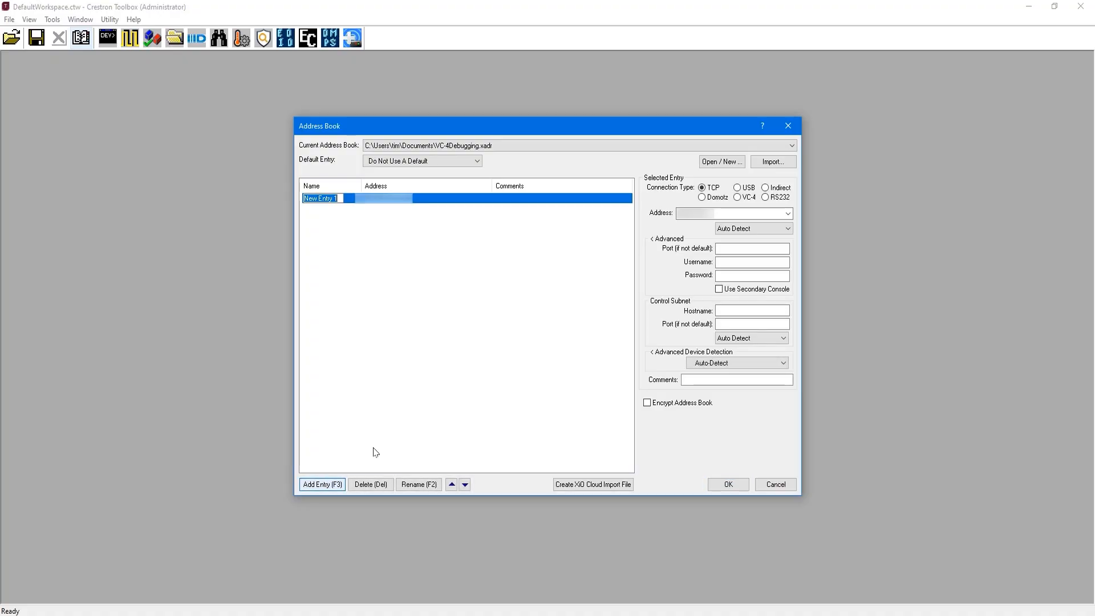
pyautogui.click(737, 197)
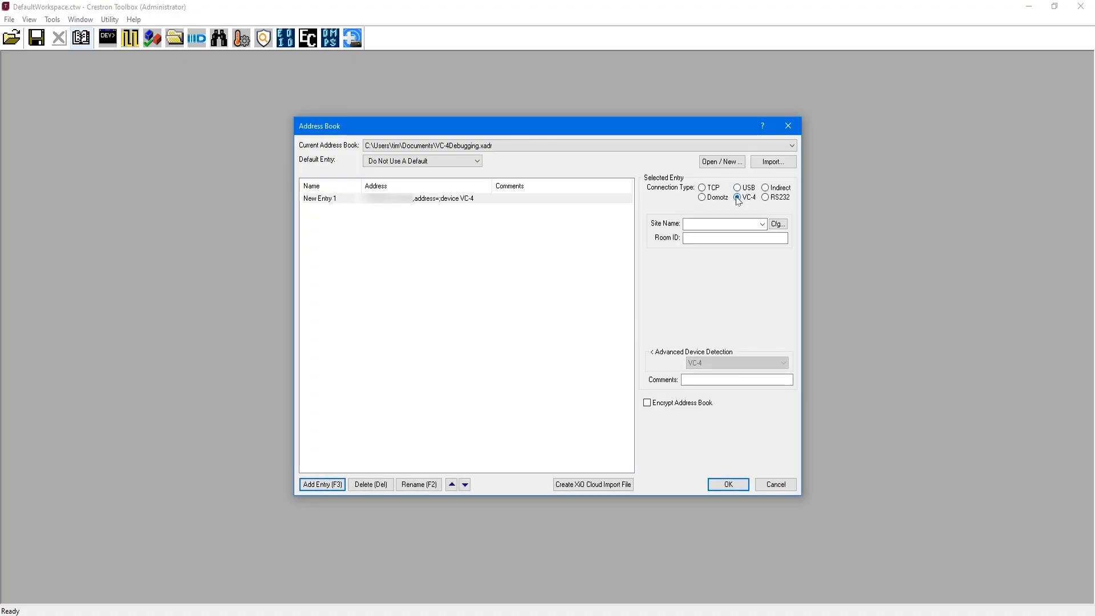
# Step: In the entry's site configuration, set the site name to Crestron Virtual Control and the IP / Hostname to 192.168.8.195
pyautogui.click(778, 225)
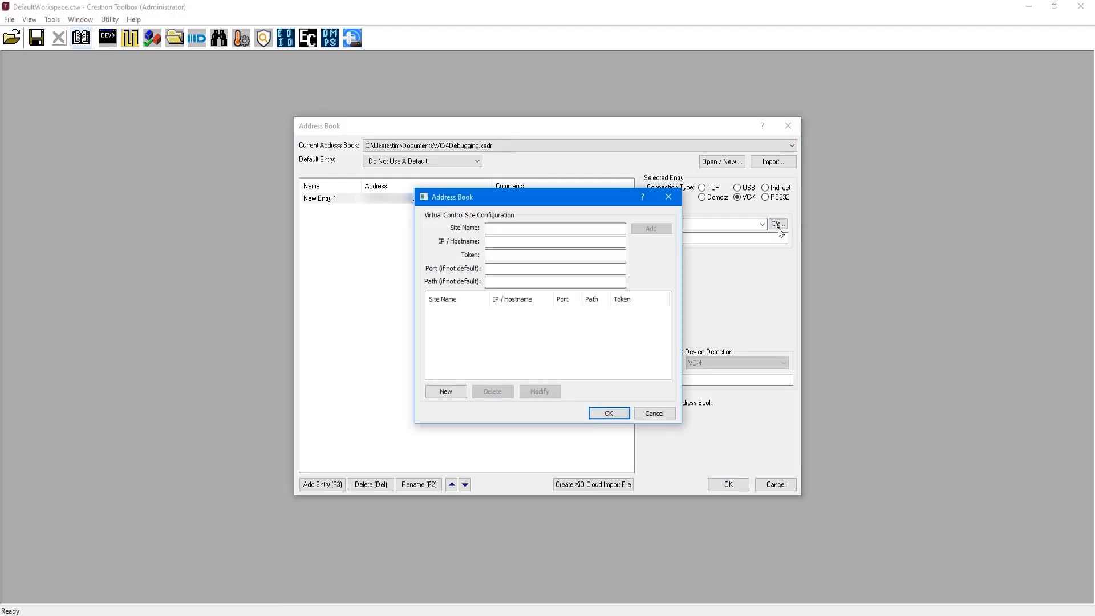
pyautogui.click(547, 228)
pyautogui.write('Crestron Vir')
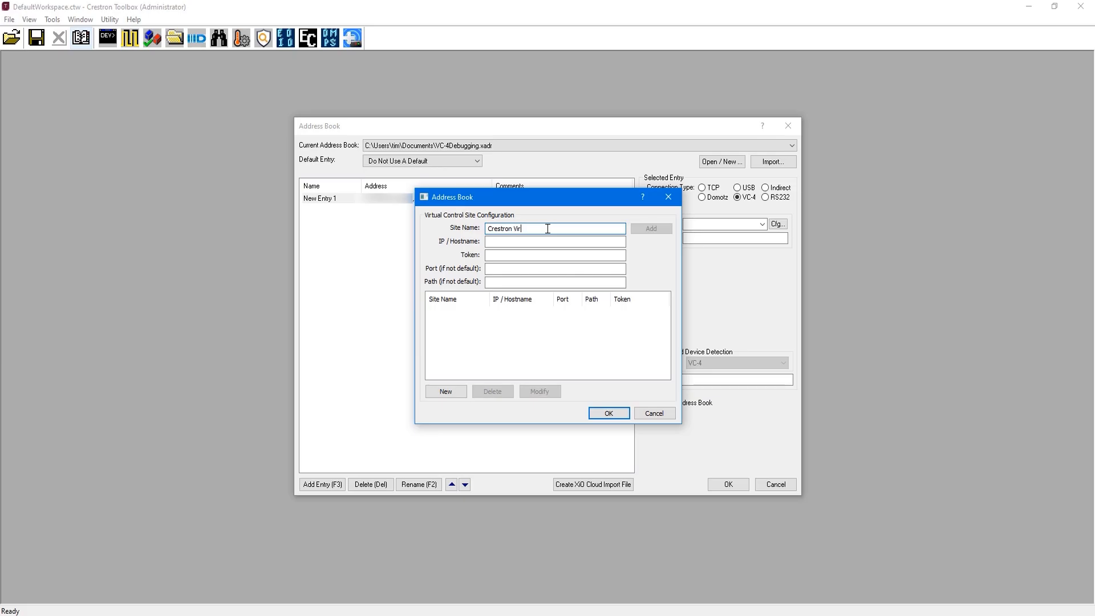
pyautogui.write('tual Control')
pyautogui.moveTo(712, 615)
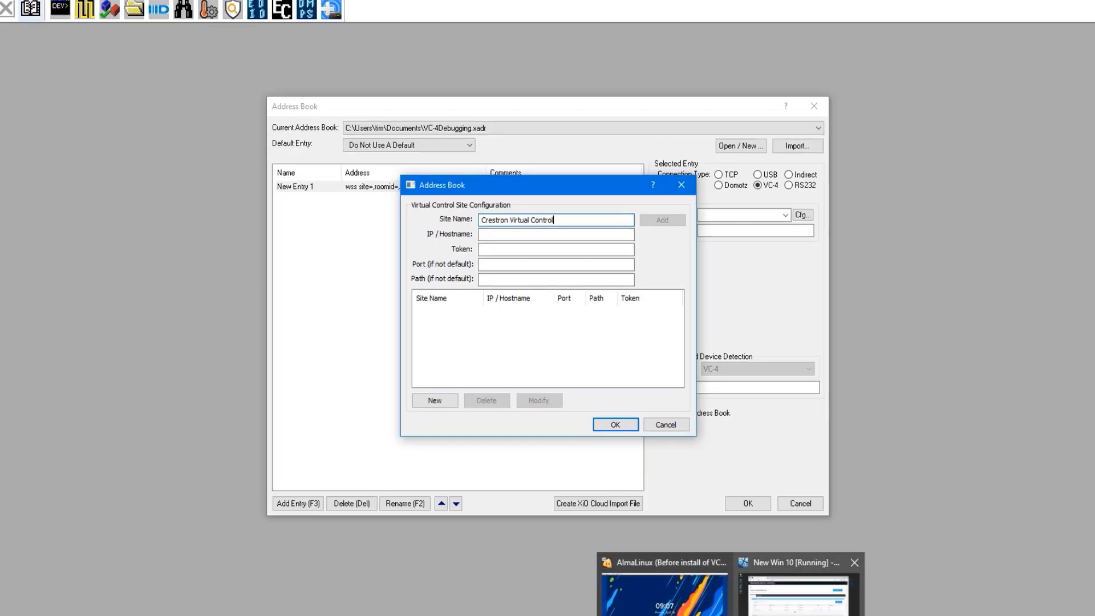
pyautogui.click(773, 570)
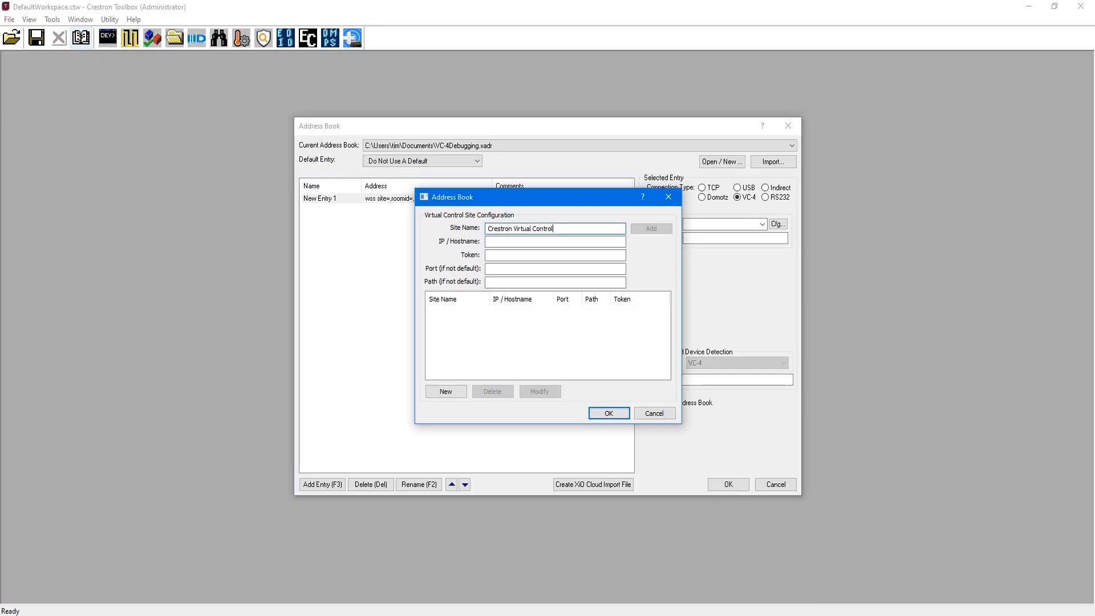
pyautogui.click(511, 241)
pyautogui.write('192.168.8.195')
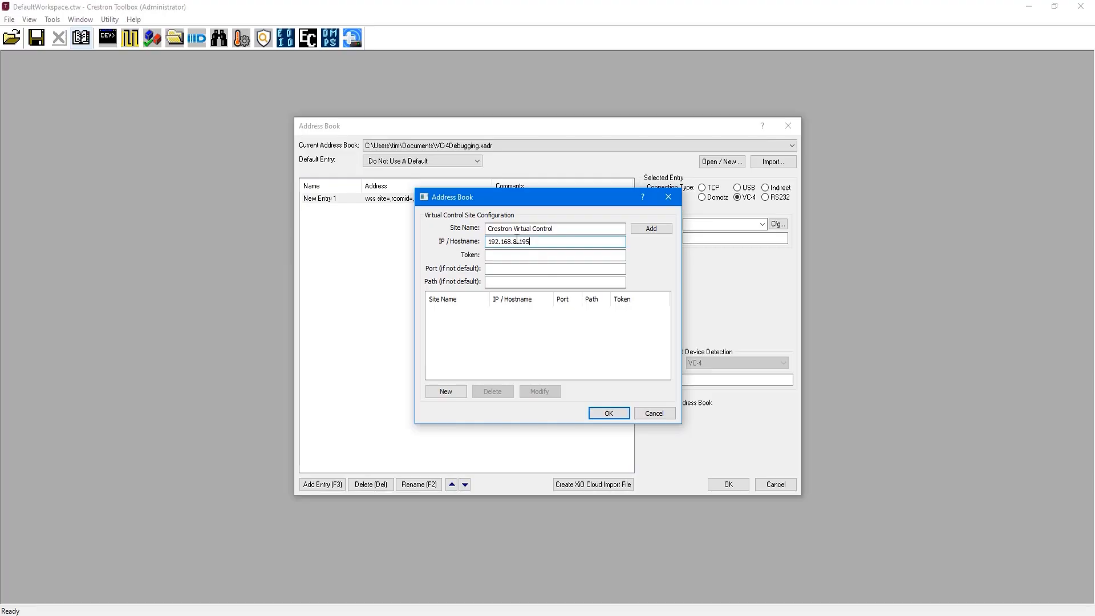
# Step: Switch to the Crestron Virtual Control web page, add a server token described as My Token, and copy it
pyautogui.click(610, 256)
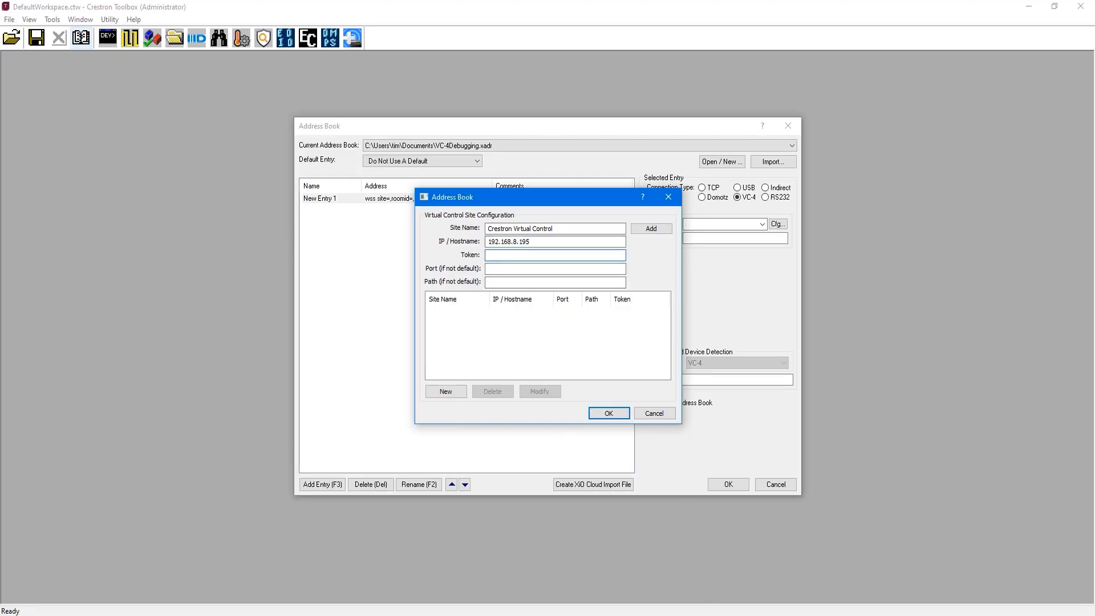
pyautogui.click(729, 605)
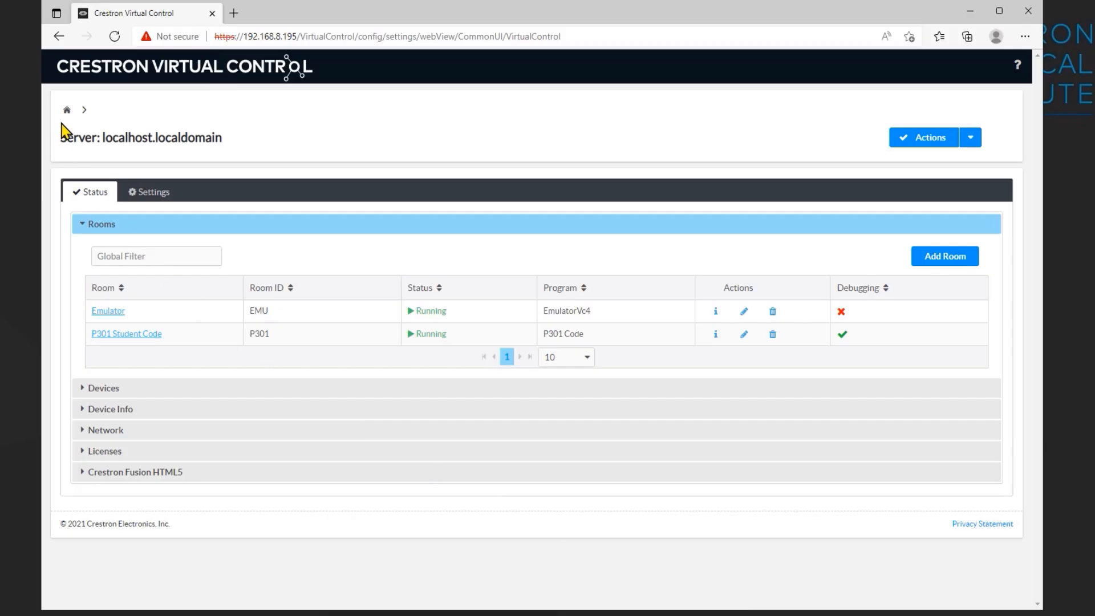
pyautogui.click(153, 197)
pyautogui.click(83, 266)
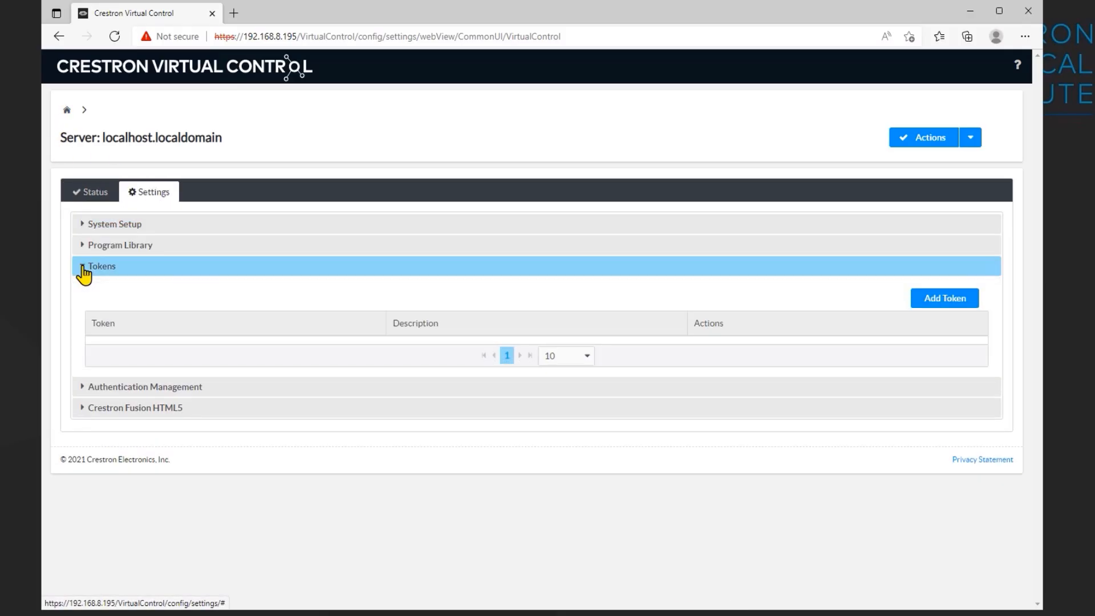
pyautogui.click(932, 303)
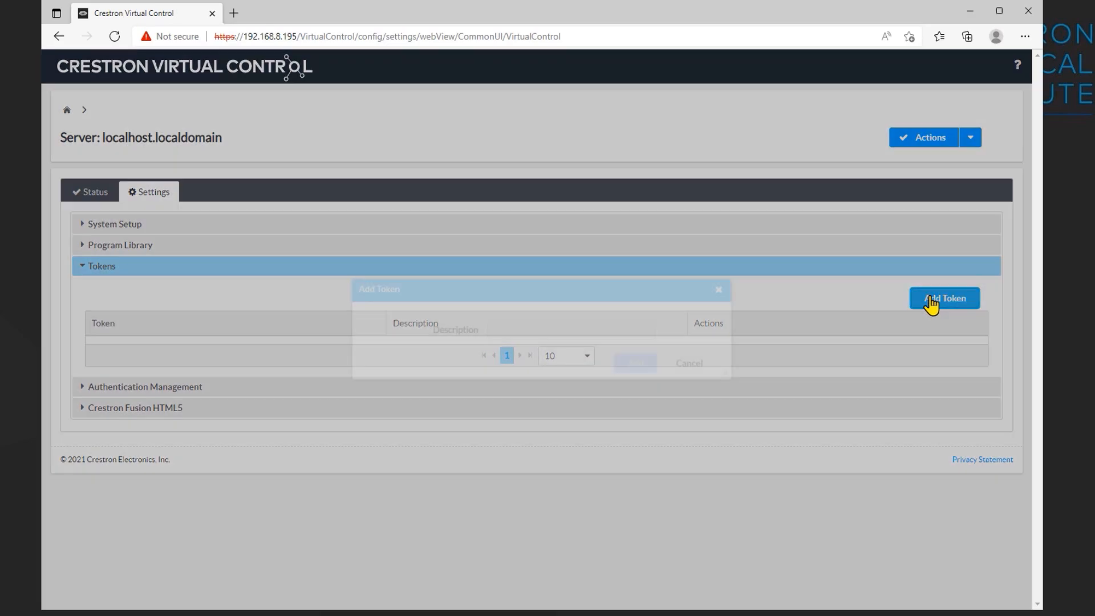
pyautogui.write('My Token')
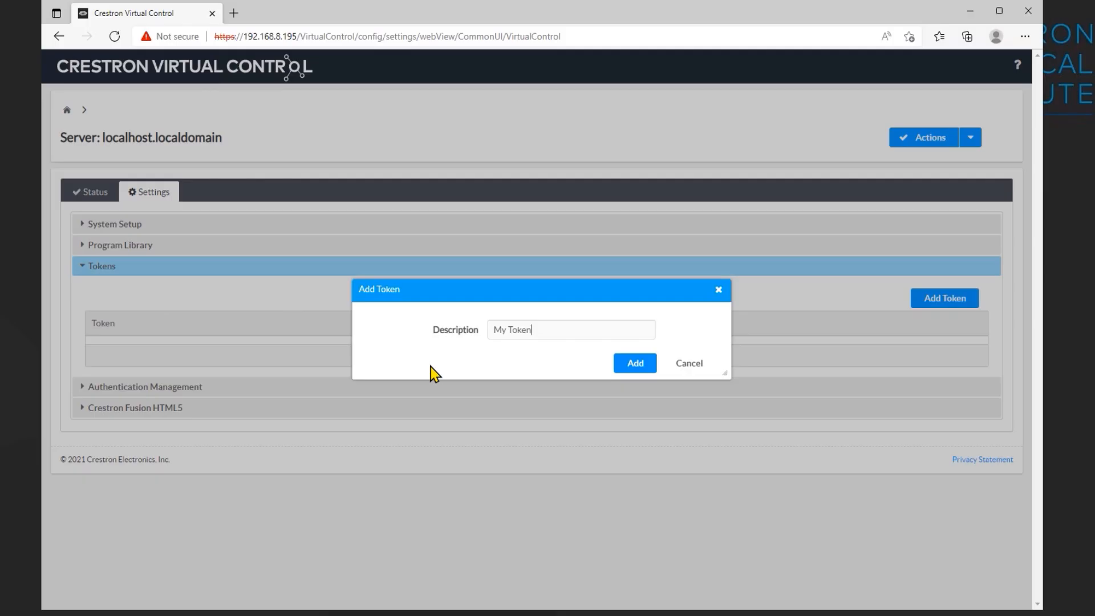
pyautogui.click(637, 365)
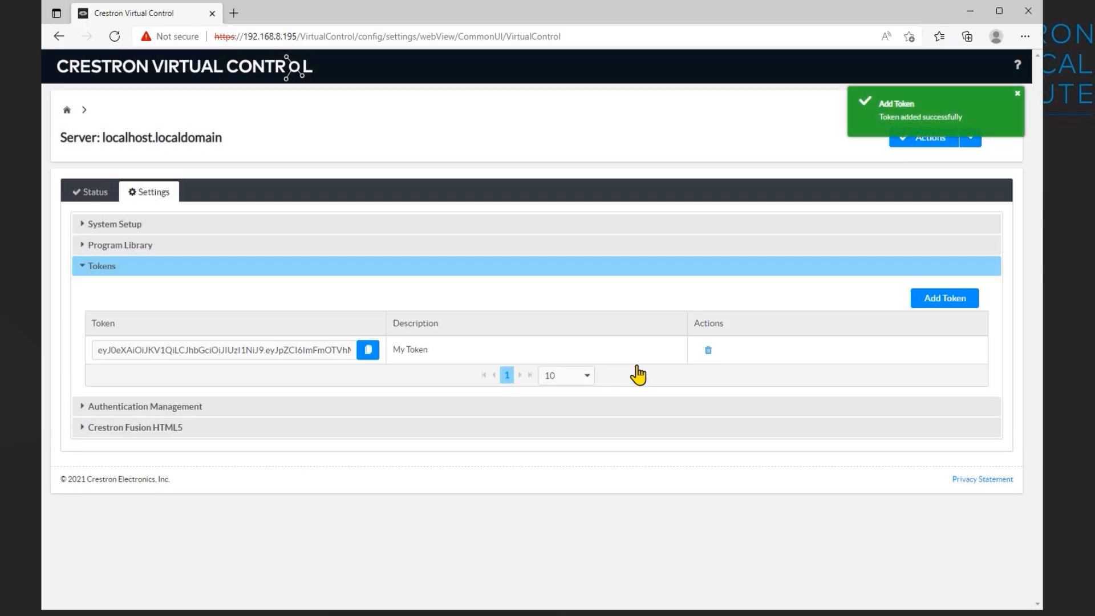
pyautogui.click(368, 351)
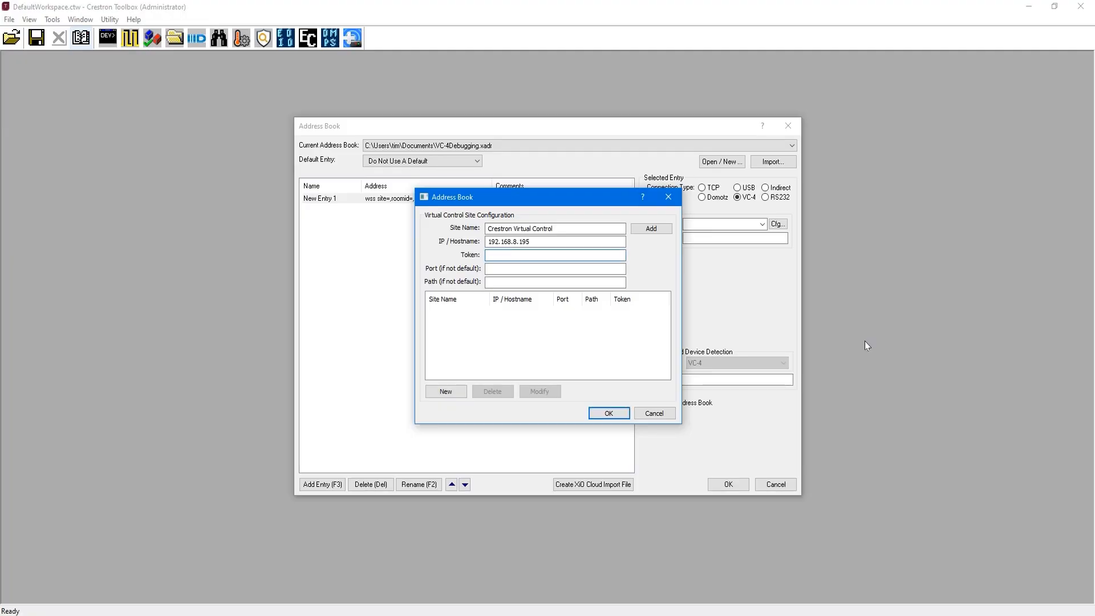
# Step: Back in Crestron Toolbox, paste the copied token into the site's Token field, add the site, and save the site changes
pyautogui.click(546, 255)
pyautogui.hotkey('ctrl', 'v')
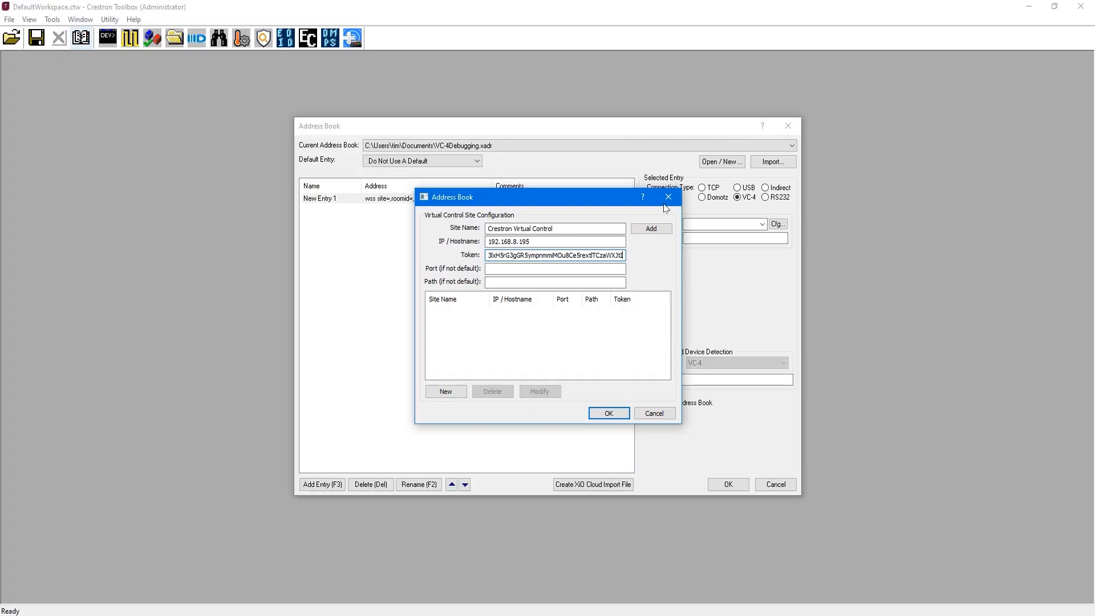
pyautogui.click(649, 232)
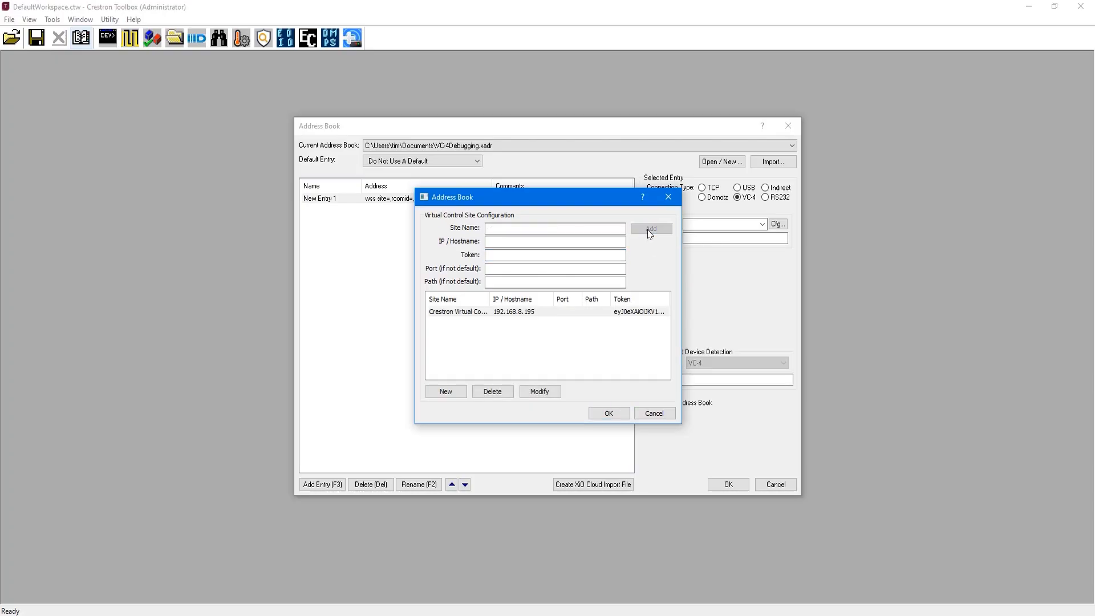
pyautogui.click(607, 413)
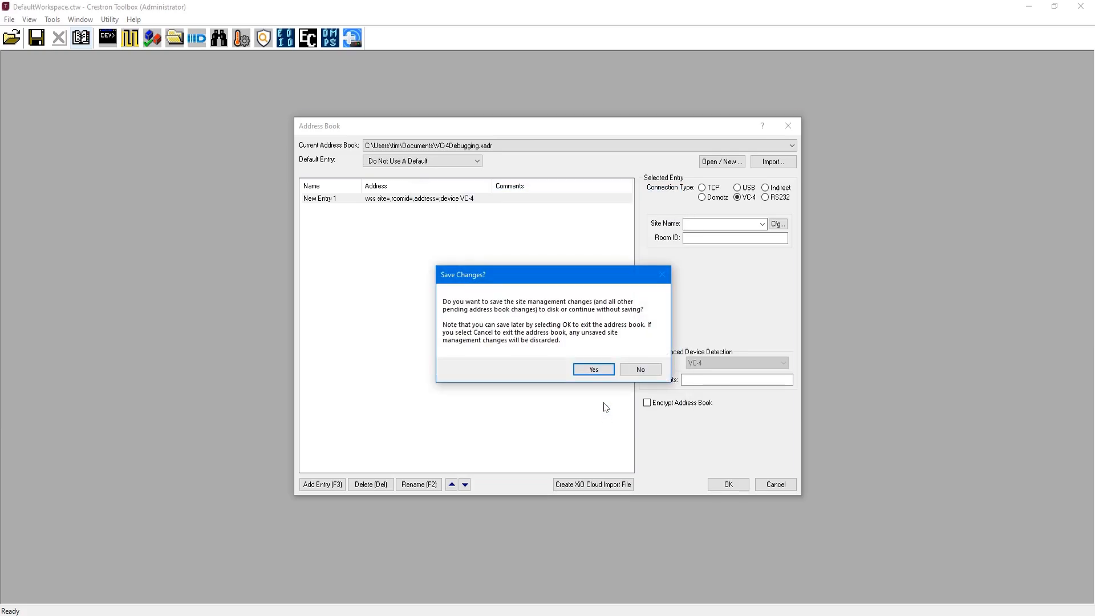
pyautogui.click(578, 371)
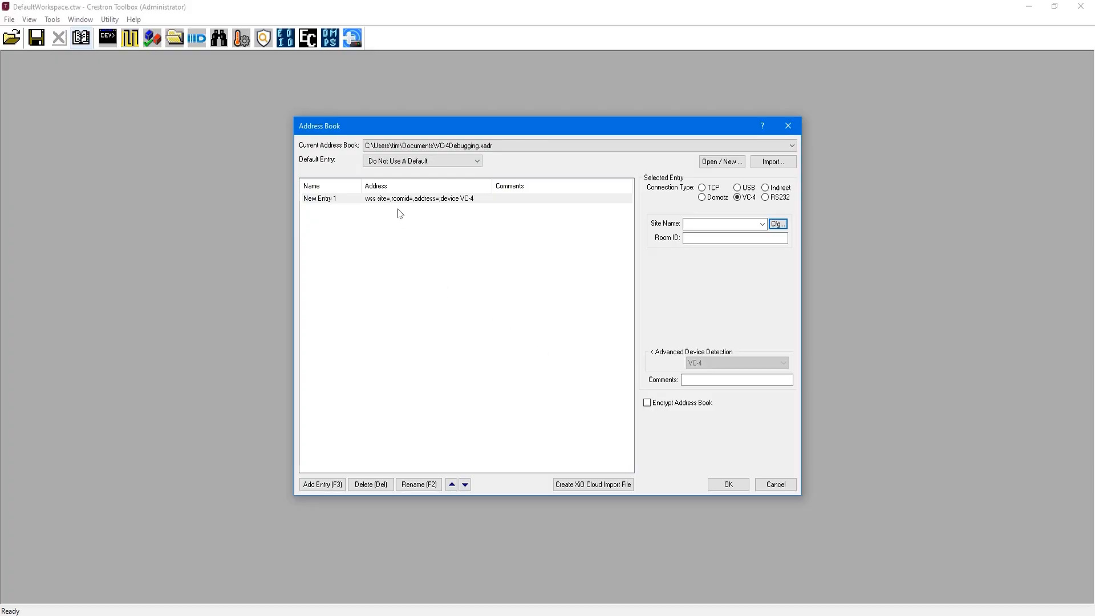
# Step: Assign the Crestron Virtual Control site and room ID P301 to the new entry, and confirm the address book
pyautogui.click(764, 225)
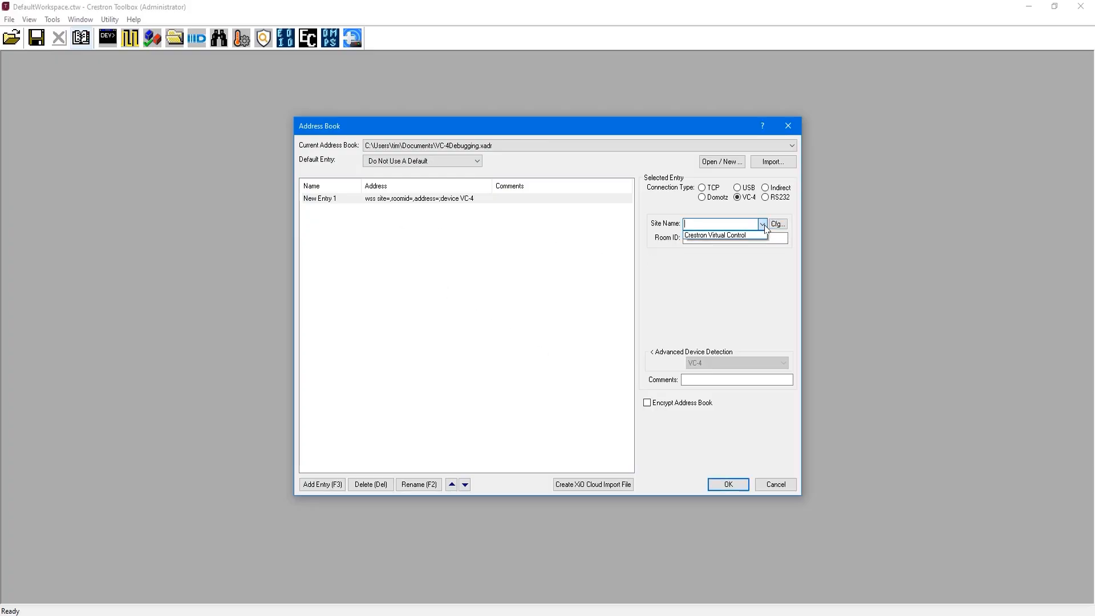
pyautogui.click(732, 236)
pyautogui.click(730, 238)
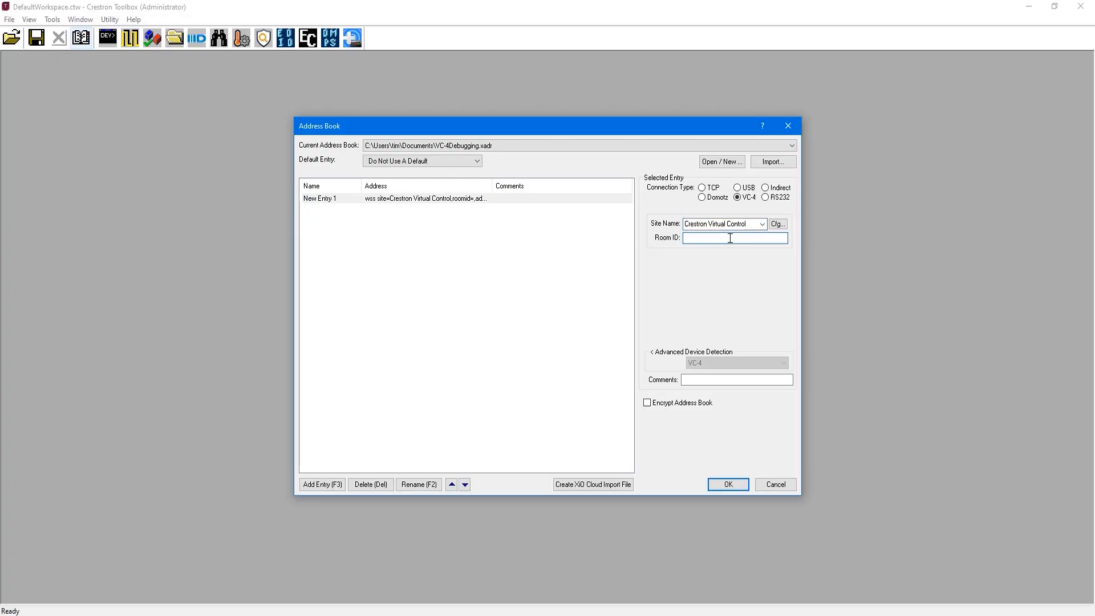
pyautogui.write('P301')
pyautogui.click(731, 489)
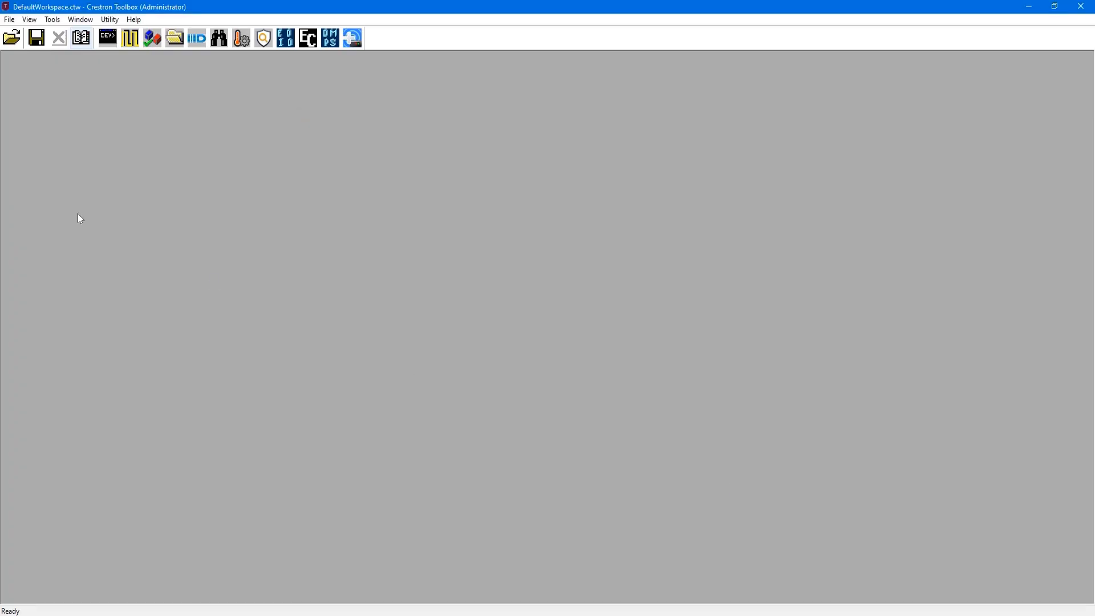
# Step: Open the SIMPL Debugger and connect it to the New Entry 1 address book entry
pyautogui.click(128, 40)
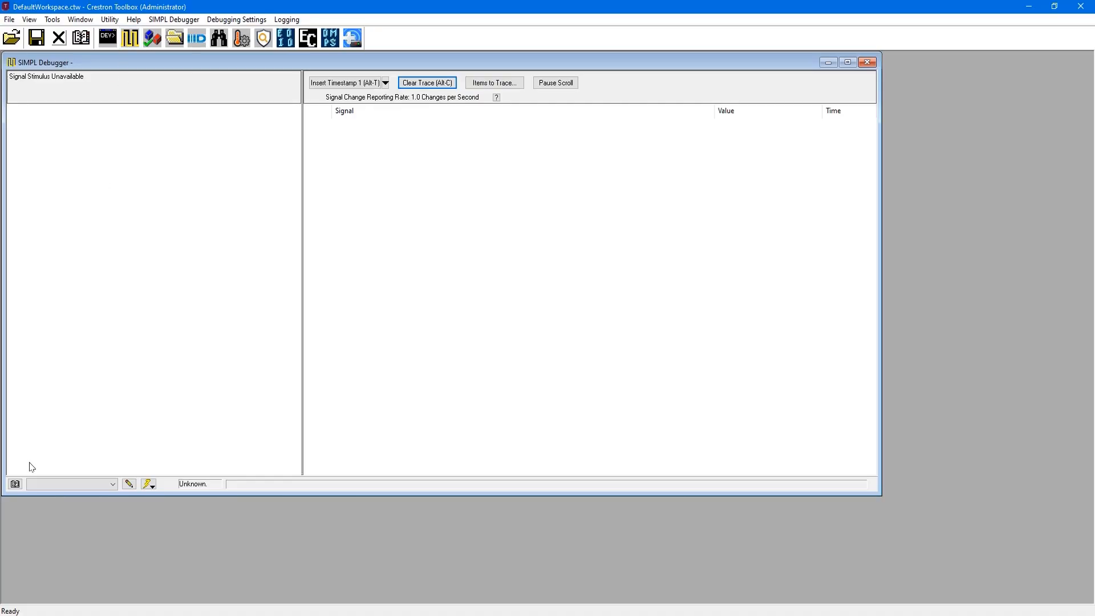
pyautogui.click(15, 483)
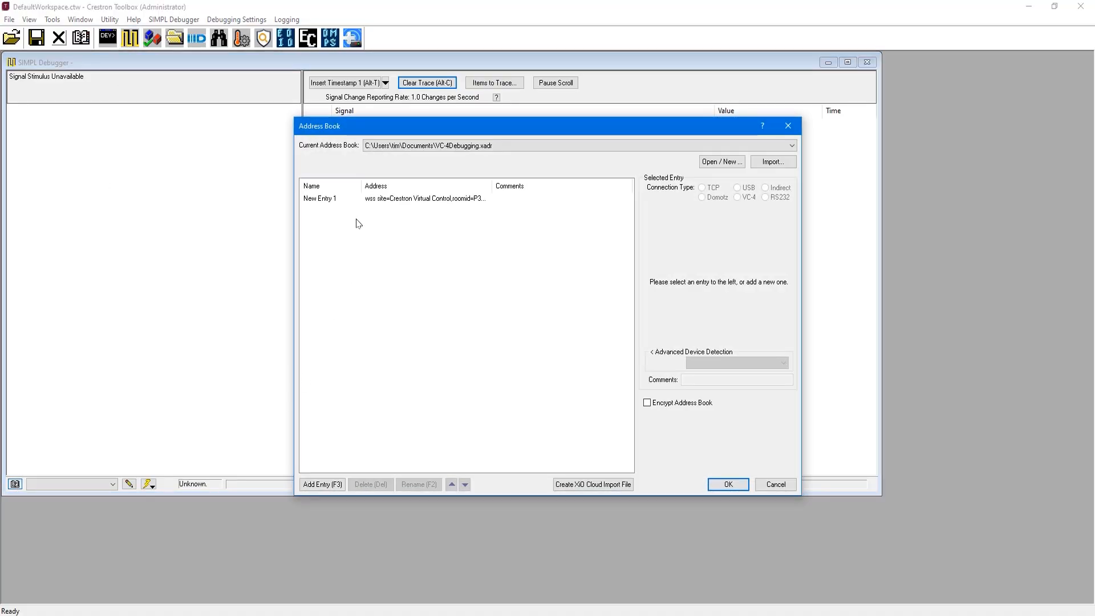
pyautogui.click(440, 200)
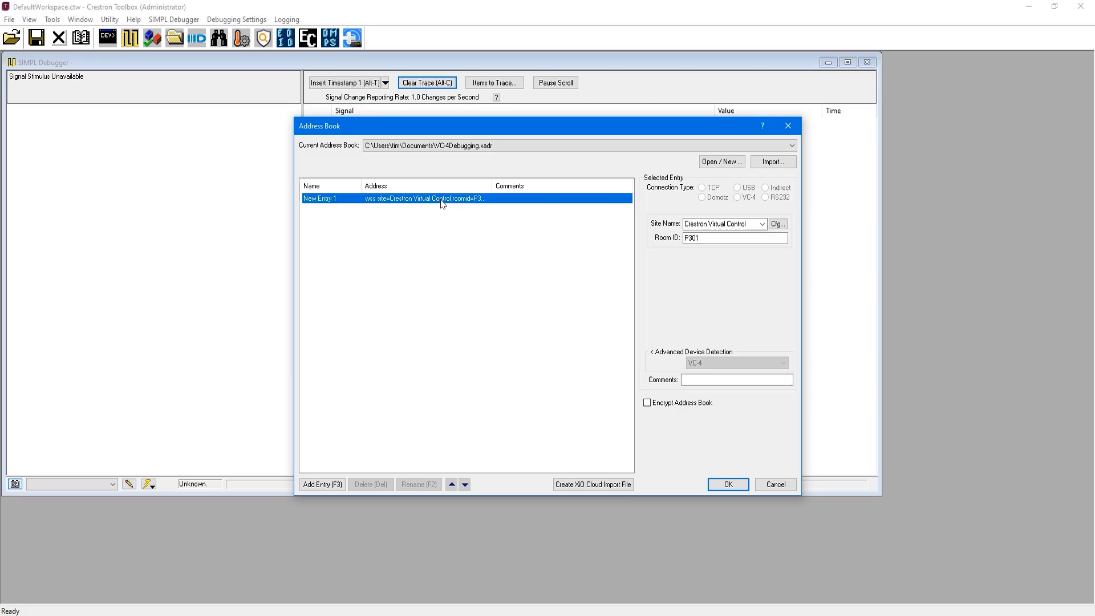
pyautogui.click(735, 485)
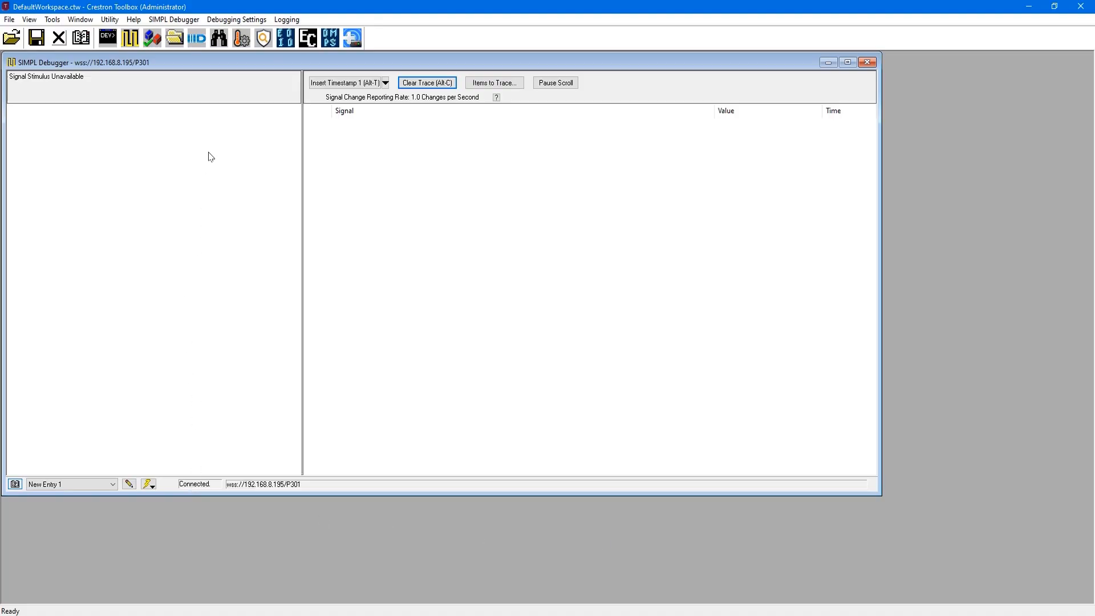
# Step: Load the signal file P301 Student Program VC-4.sig from the desktop's P301 Student Program folder into the debugger and acknowledge the message
pyautogui.click(191, 20)
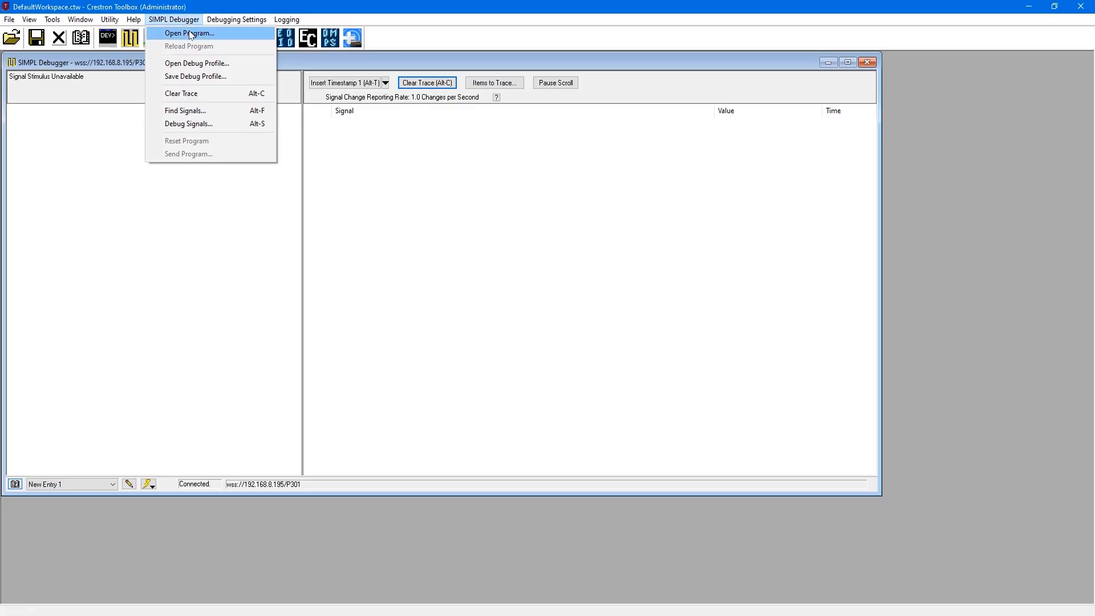
pyautogui.click(190, 32)
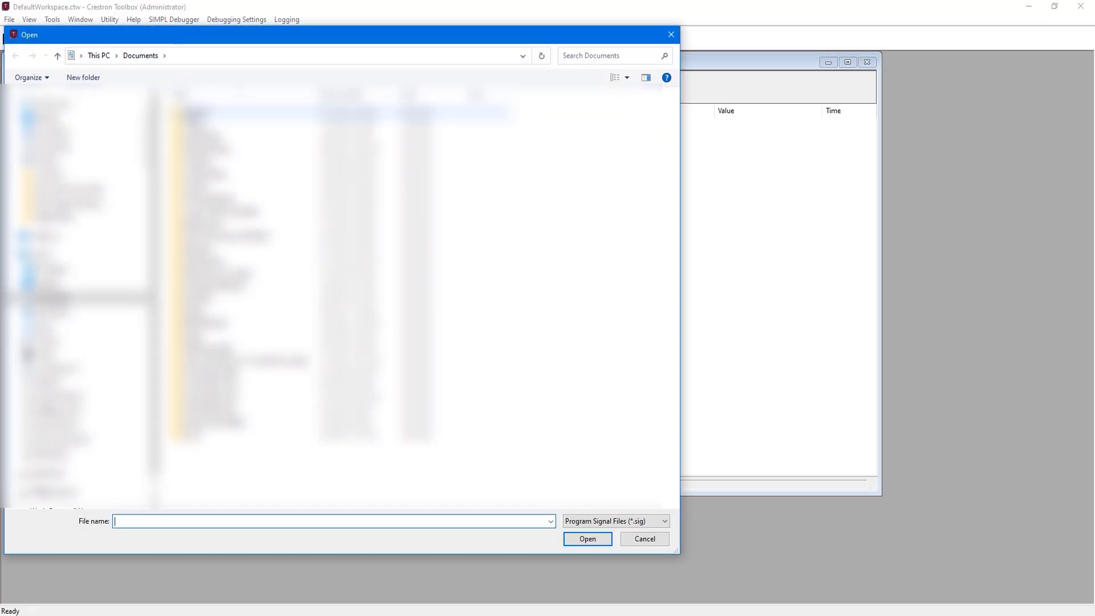
pyautogui.click(48, 282)
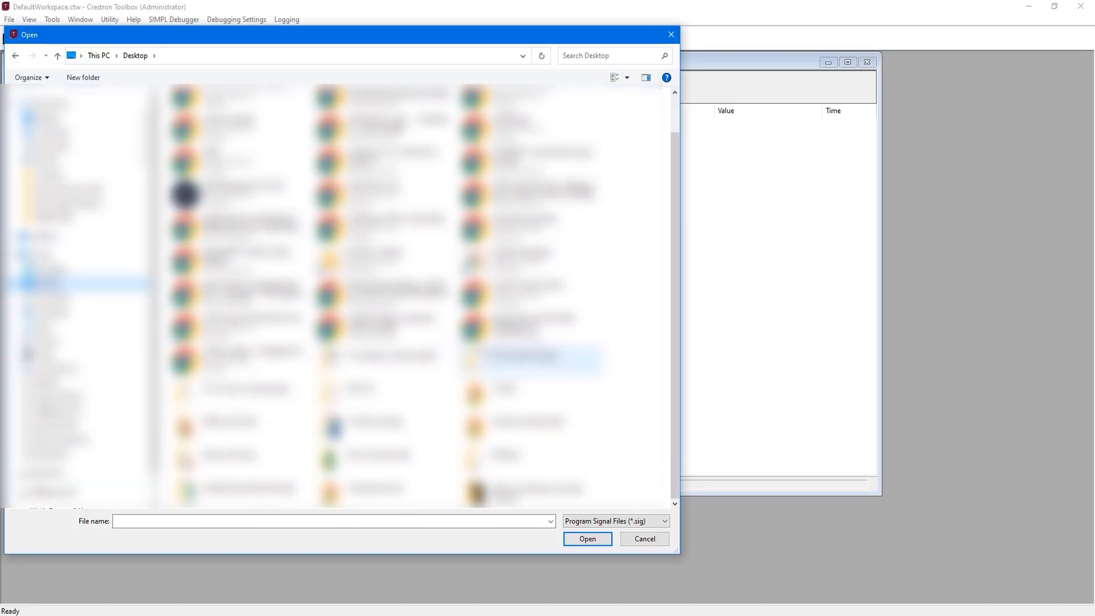
pyautogui.doubleClick(520, 363)
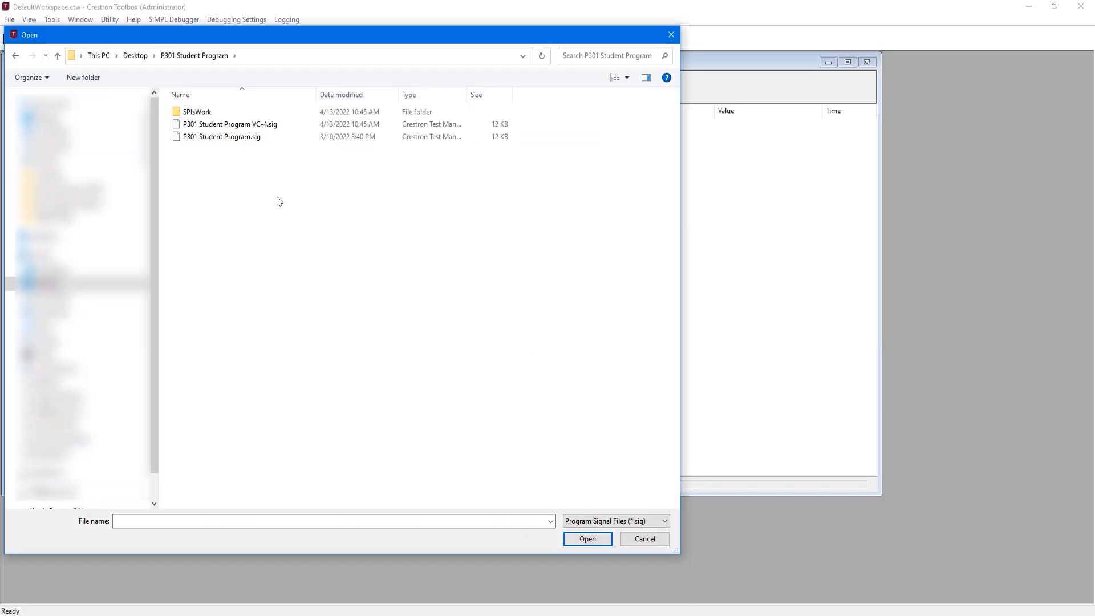
pyautogui.click(230, 126)
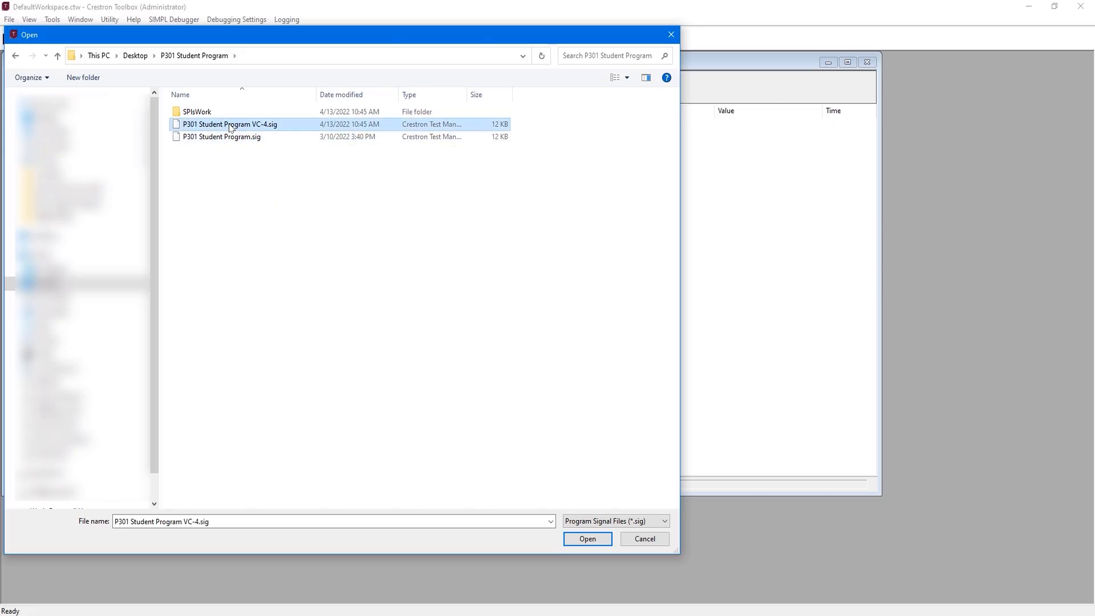
pyautogui.click(588, 539)
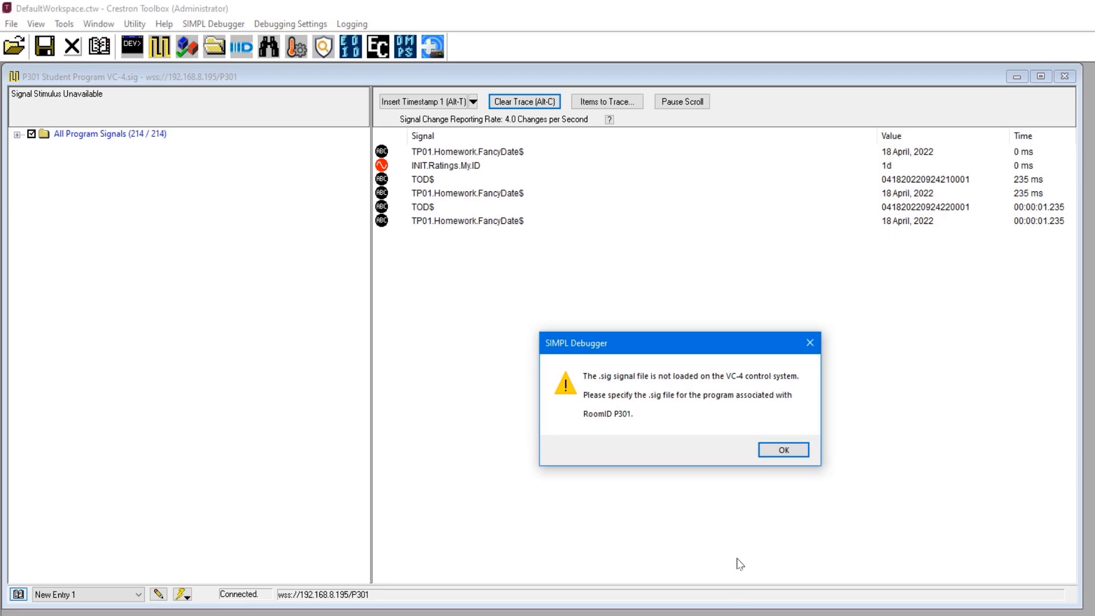
pyautogui.click(778, 450)
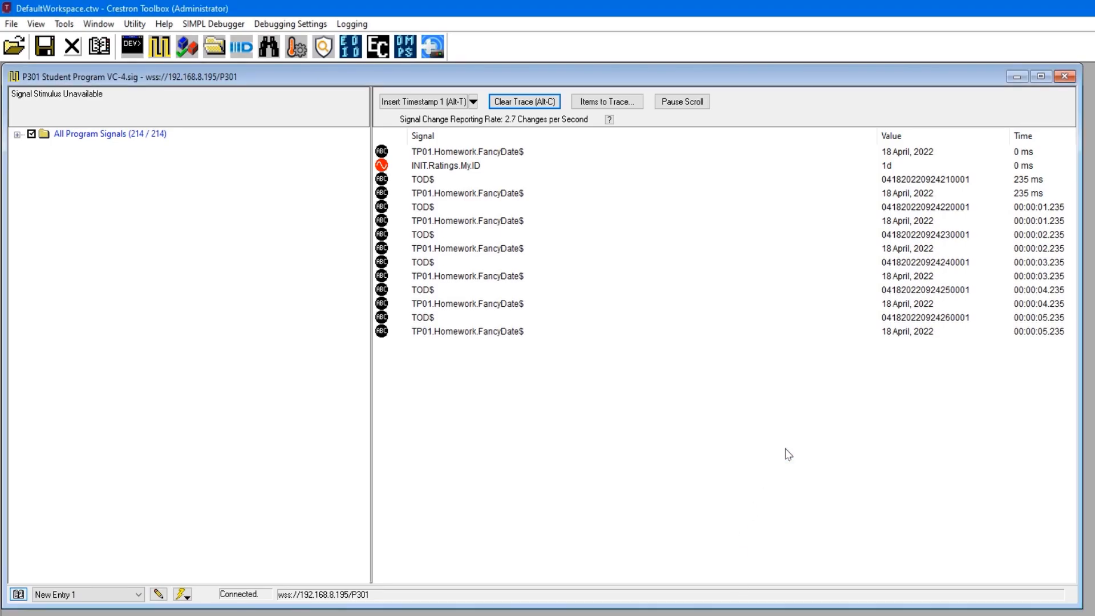
# Step: Expand All Program Signals down through the T group to list the contents of its TO and TP01. subgroups
pyautogui.click(17, 135)
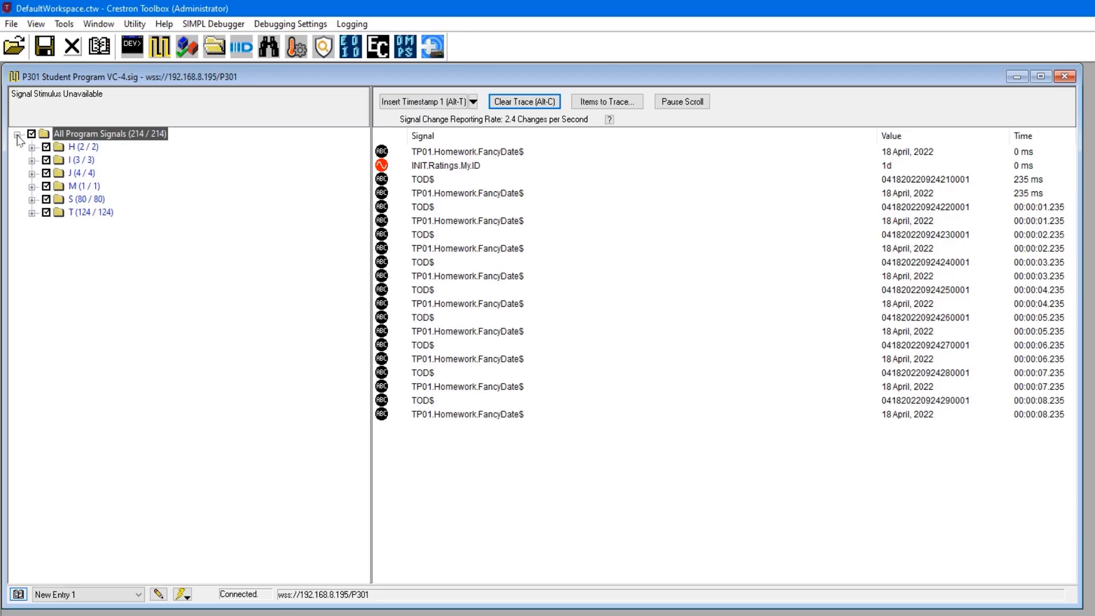
pyautogui.click(31, 212)
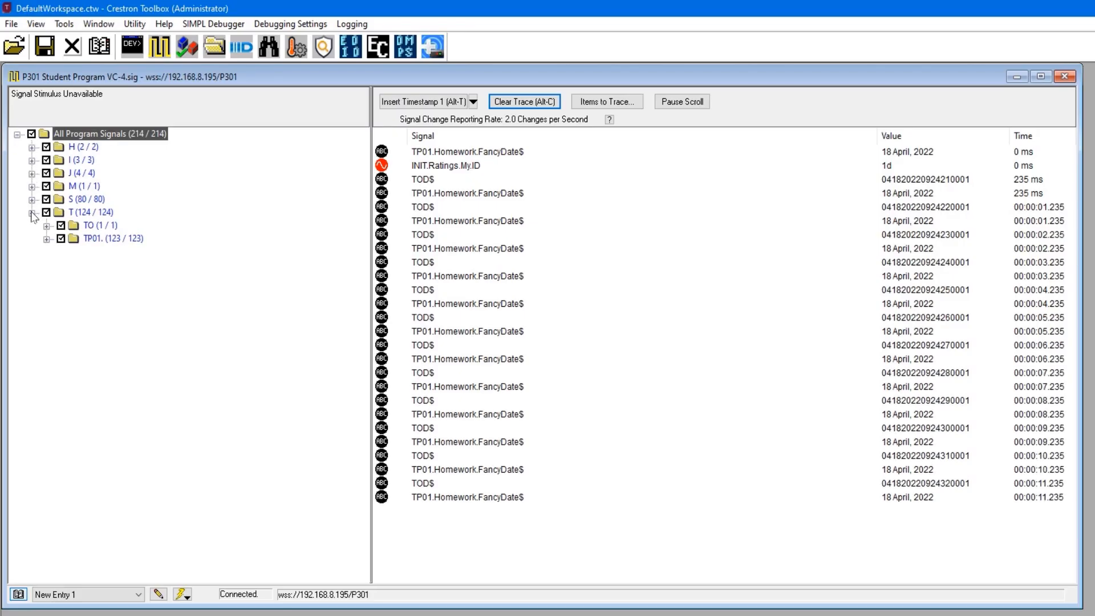
pyautogui.click(46, 225)
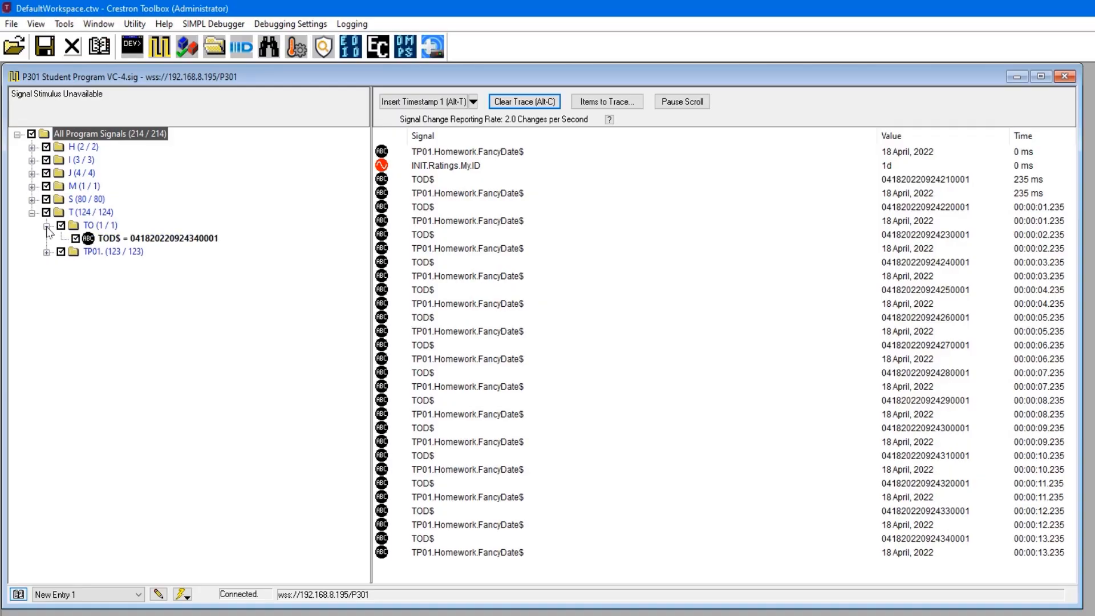
pyautogui.click(47, 252)
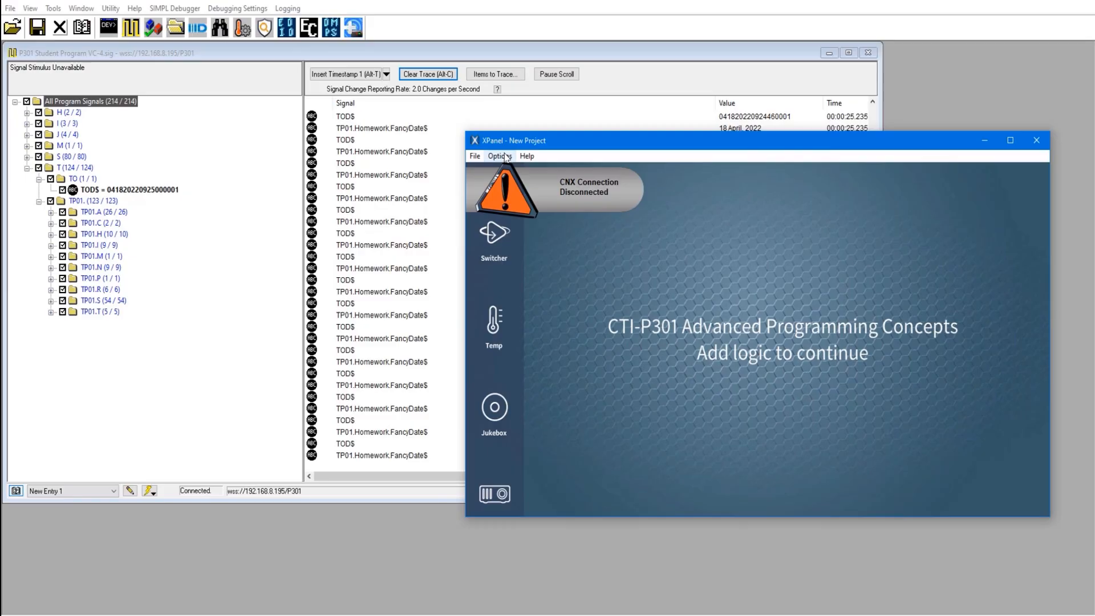
# Step: In XPanel, connect to the control system with Virtual Control room ID P301 and select Sydney (82.6) on the Temp page
pyautogui.click(500, 156)
pyautogui.click(530, 166)
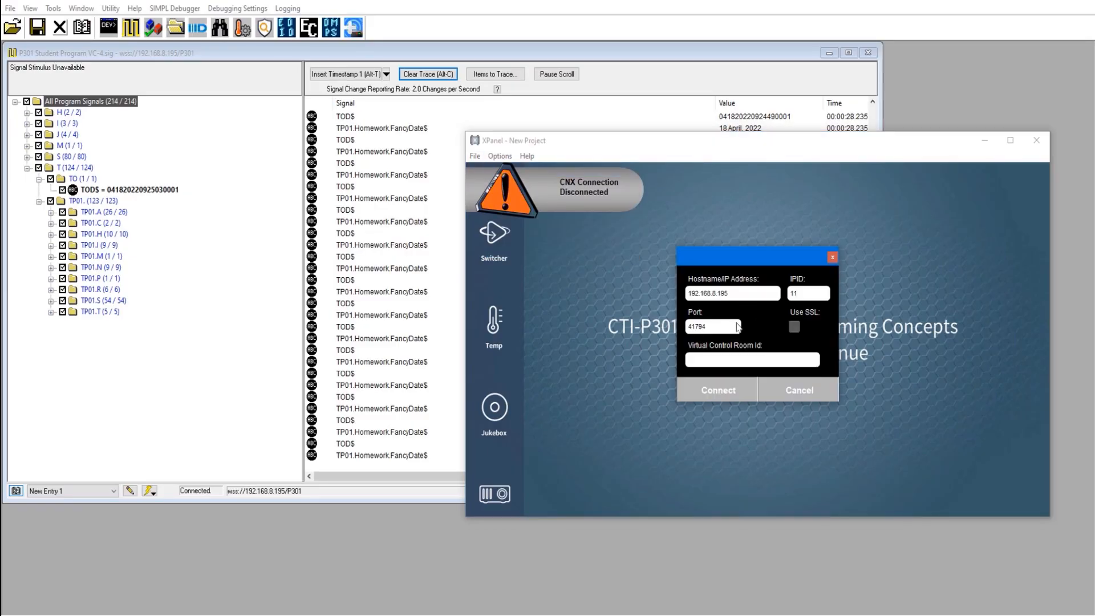
pyautogui.click(722, 359)
pyautogui.write('P301')
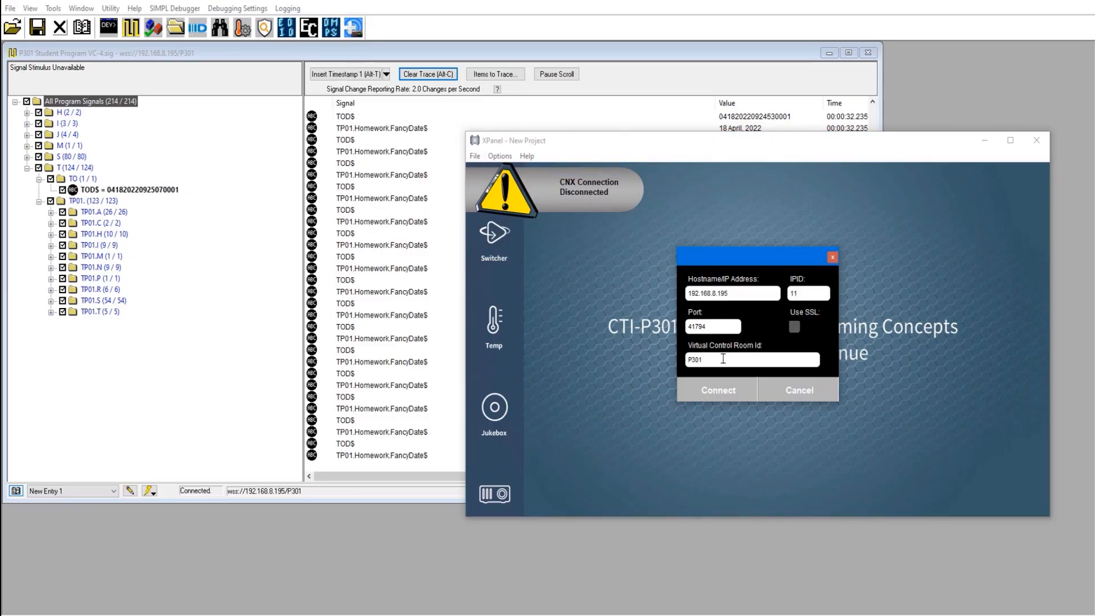
pyautogui.click(716, 391)
pyautogui.click(498, 323)
pyautogui.click(622, 322)
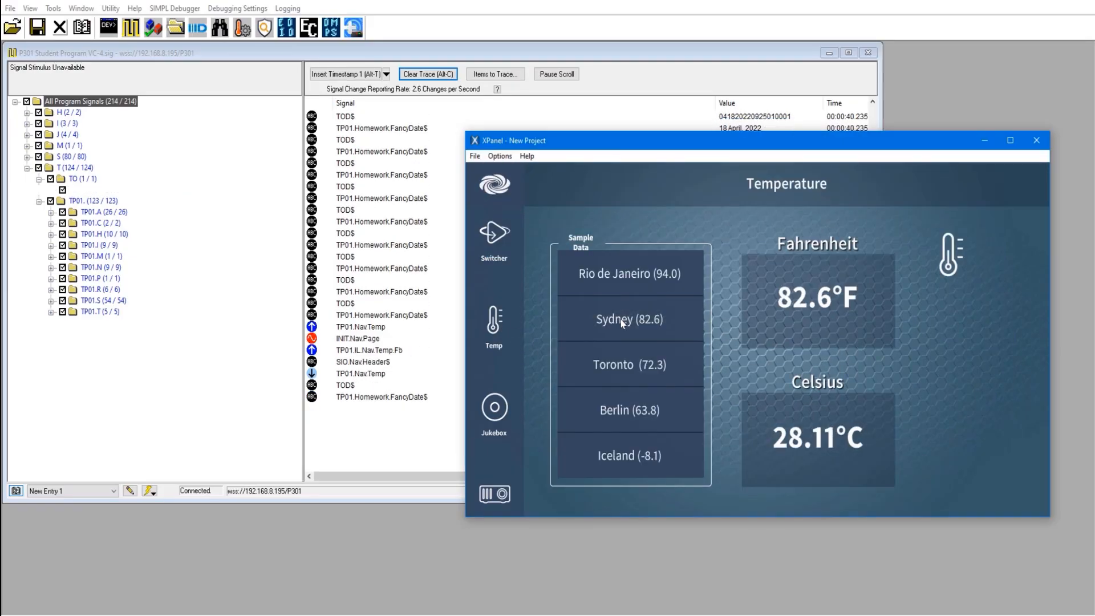
# Step: Back in the SIMPL Debugger, exclude the TOD$ and TP01.Homework.FancyDate$ signals from the trace
pyautogui.click(62, 191)
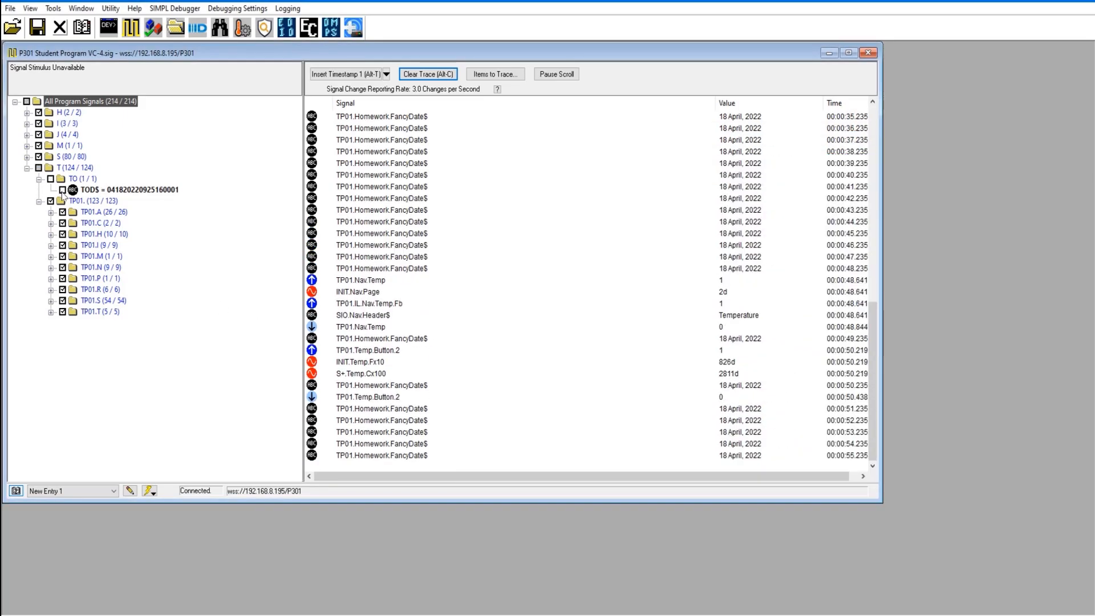
pyautogui.click(51, 234)
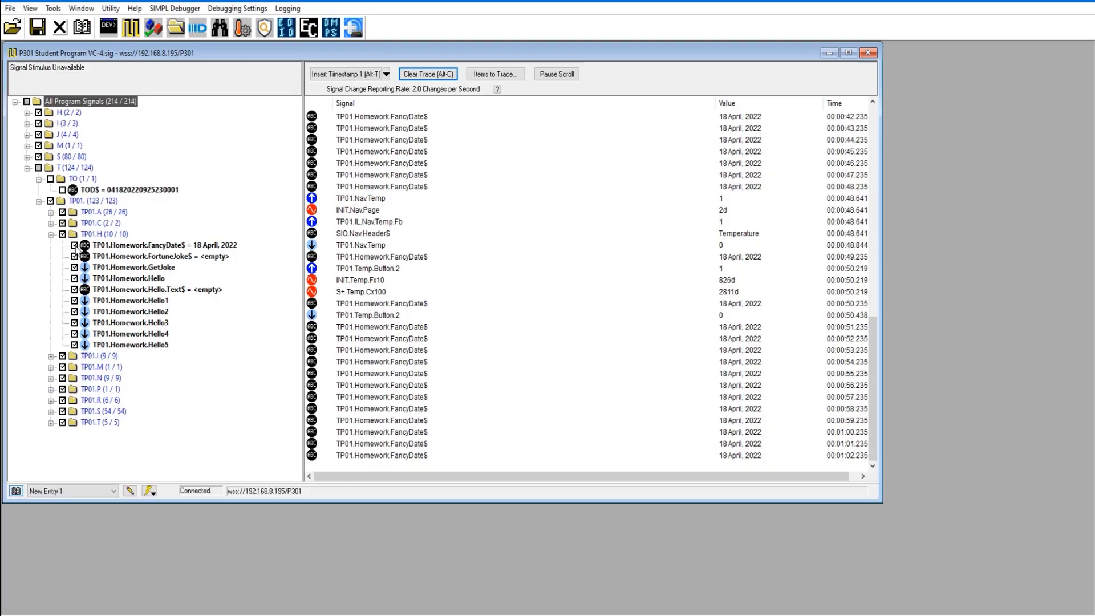
pyautogui.click(75, 246)
# Step: Return to XPanel, select Toronto (72.3), and on the Switcher page route Playstation to Projector Right as Audio & Video
pyautogui.click(671, 613)
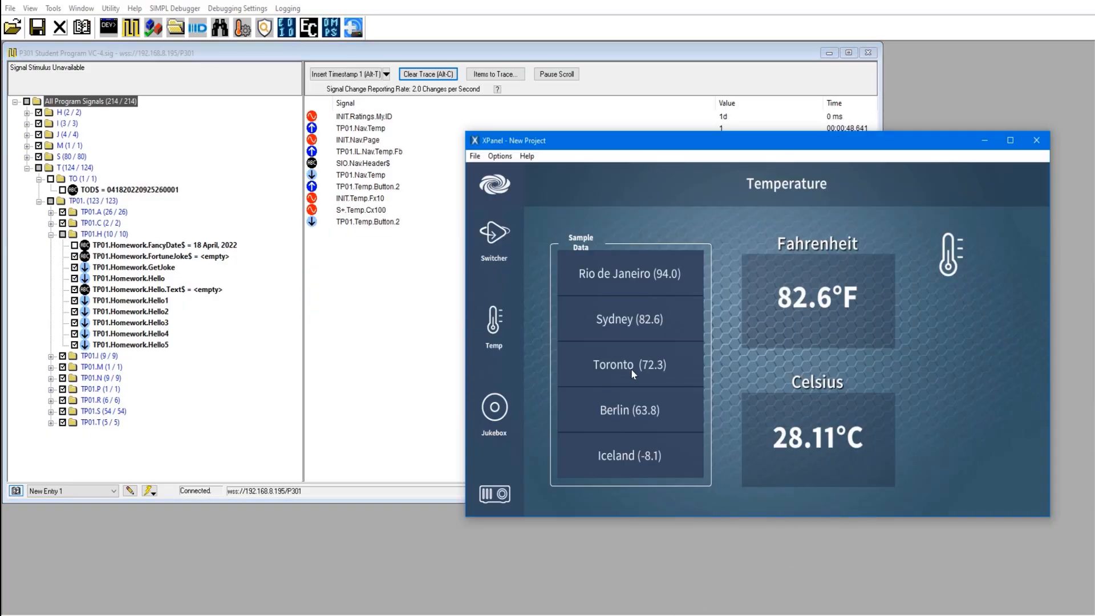
pyautogui.click(622, 367)
pyautogui.click(494, 234)
pyautogui.click(576, 334)
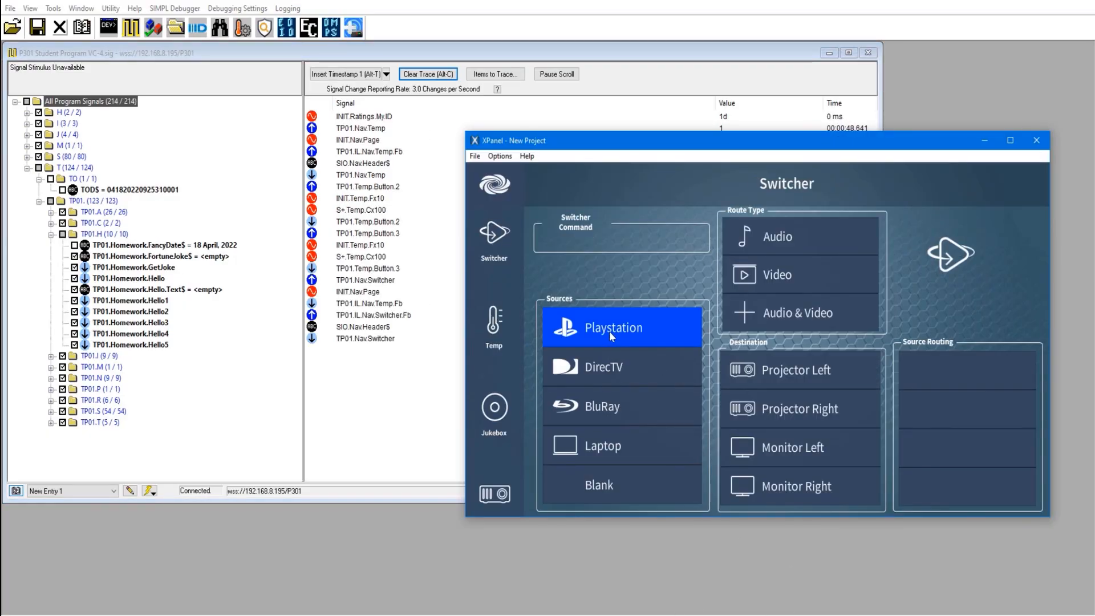
pyautogui.click(782, 415)
pyautogui.click(792, 325)
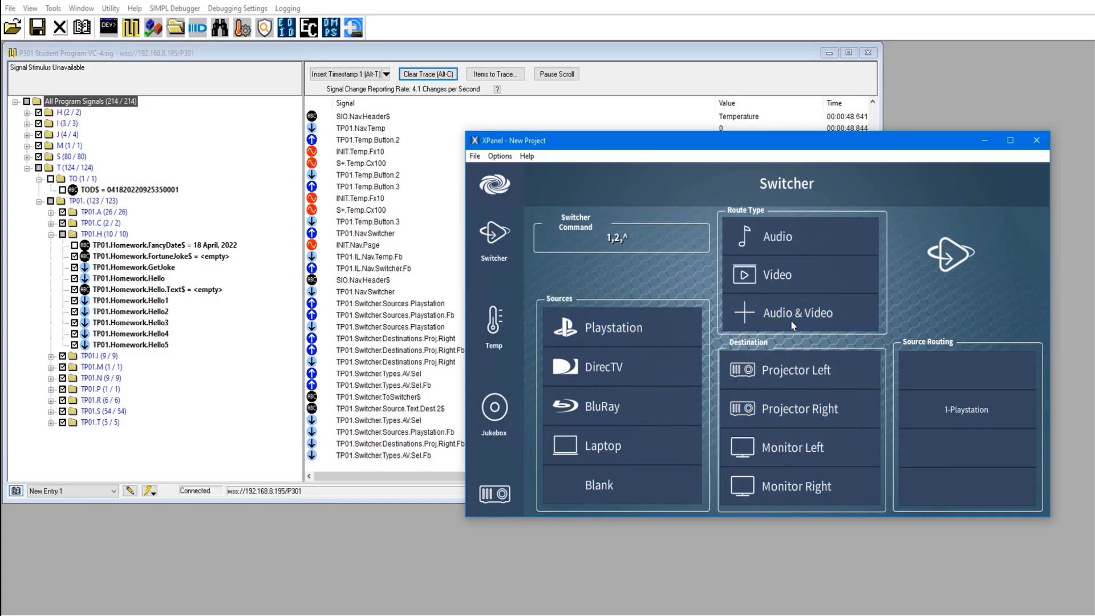